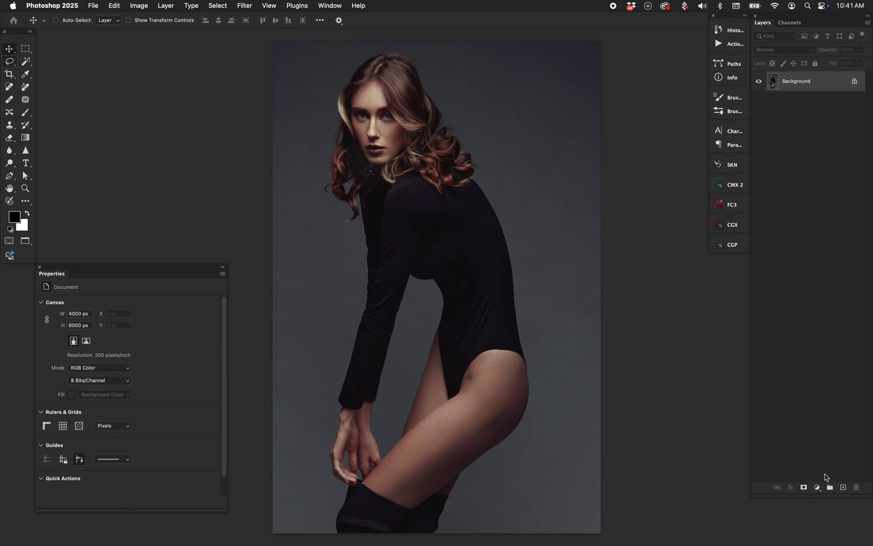
# Add a Hue/Saturation adjustment layer and place it in a group named "For Masking"
pyautogui.click(817, 487)
pyautogui.click(826, 435)
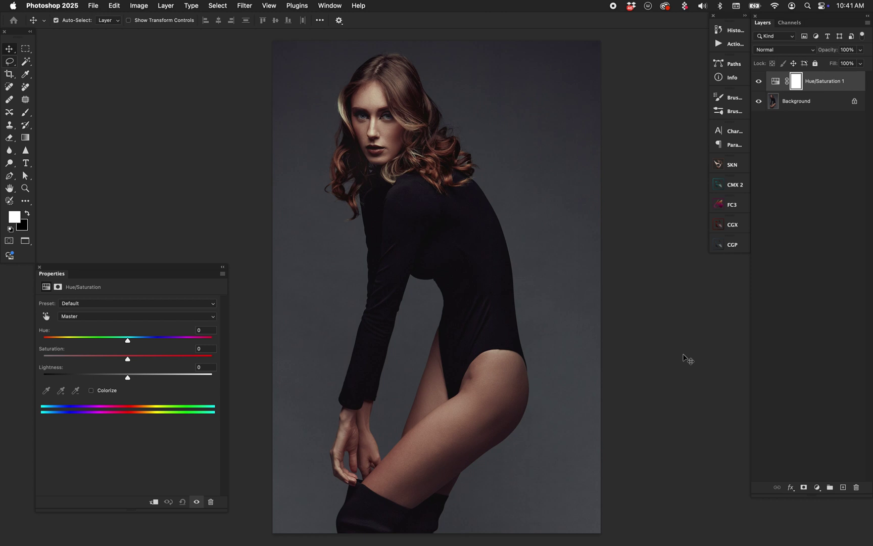
pyautogui.press('super+g')
pyautogui.doubleClick(793, 77)
pyautogui.write('For Masking')
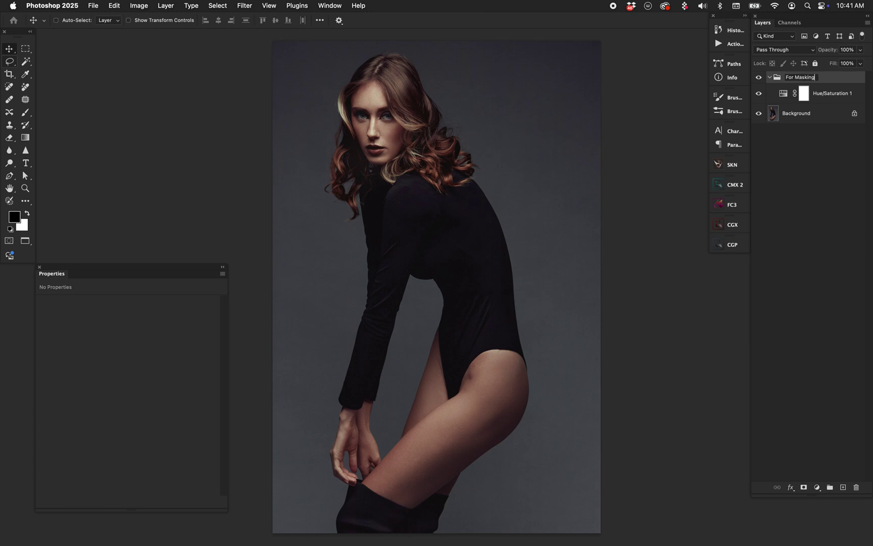
pyautogui.press('Return')
# Colorize the Hue/Saturation layer purple with hue 302 and saturation 47
pyautogui.click(786, 97)
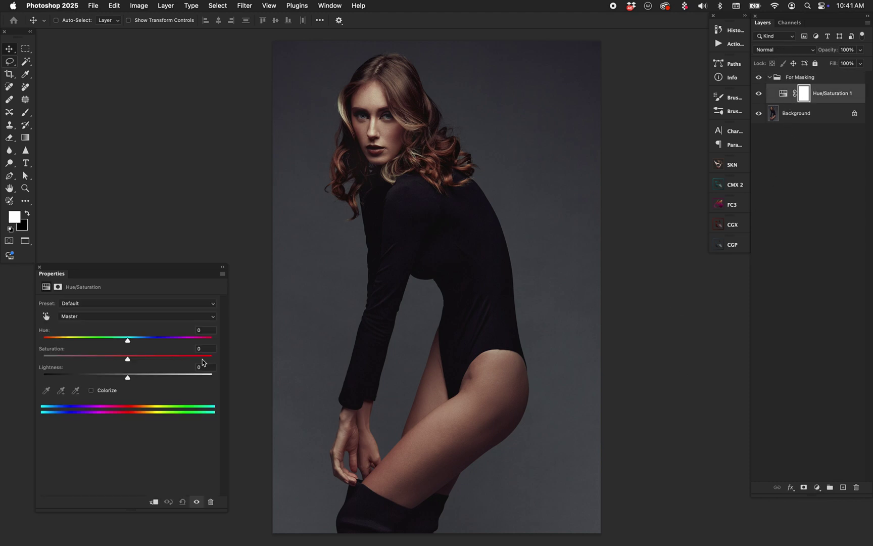
pyautogui.click(92, 390)
pyautogui.moveTo(105, 359); pyautogui.dragTo(123, 359)
pyautogui.click(182, 339)
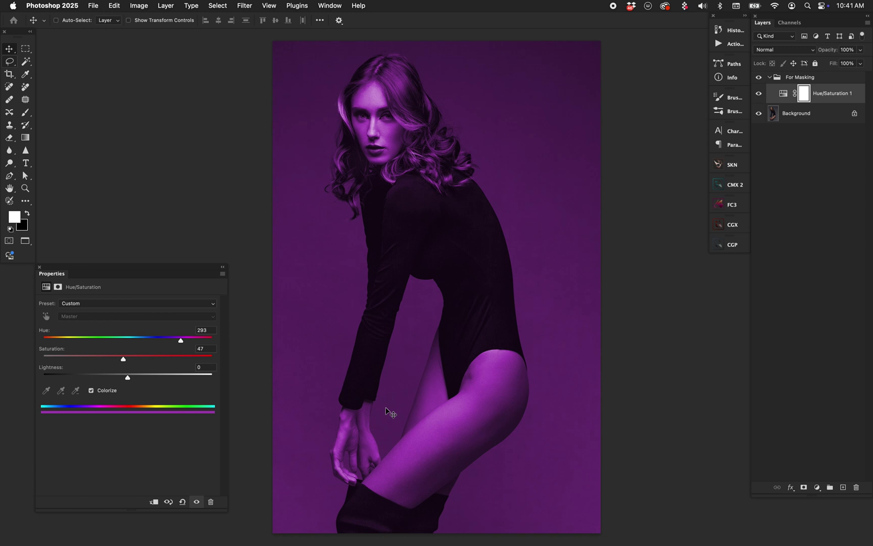
pyautogui.moveTo(180, 342); pyautogui.dragTo(183, 342)
# Select the subject from the Background layer and use the selection as a layer mask on the For Masking group
pyautogui.click(758, 77)
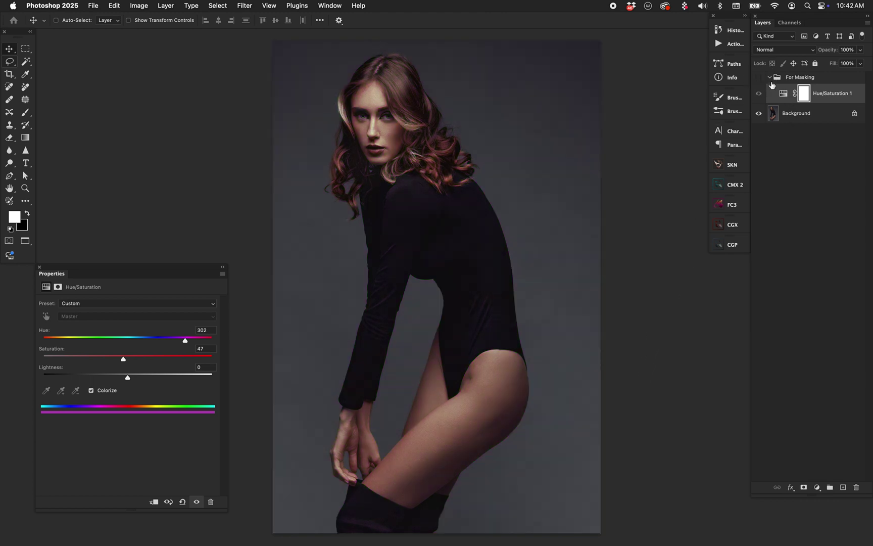
pyautogui.click(792, 116)
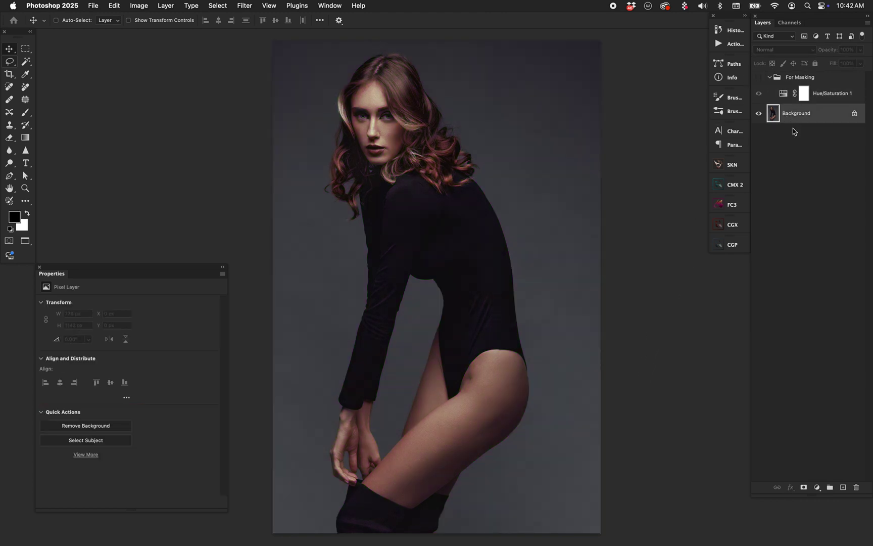
pyautogui.click(218, 6)
pyautogui.click(243, 120)
pyautogui.click(758, 77)
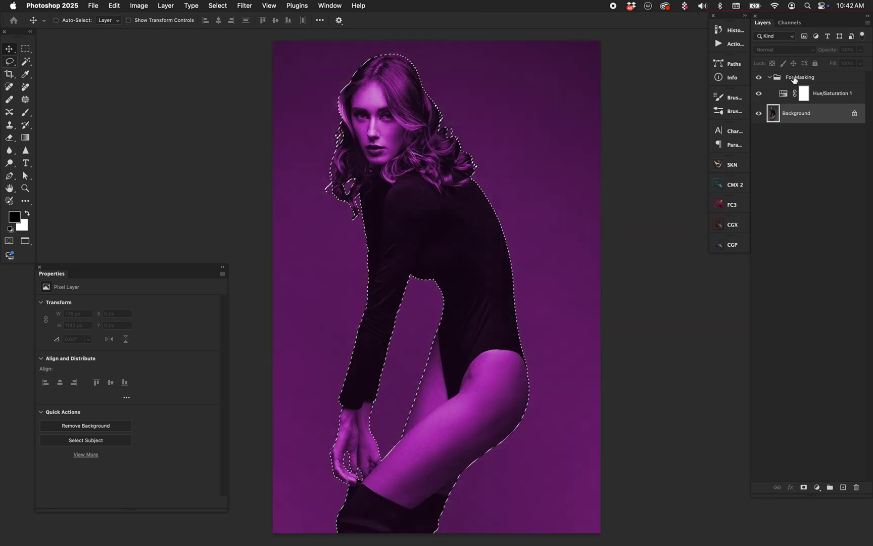
pyautogui.click(794, 78)
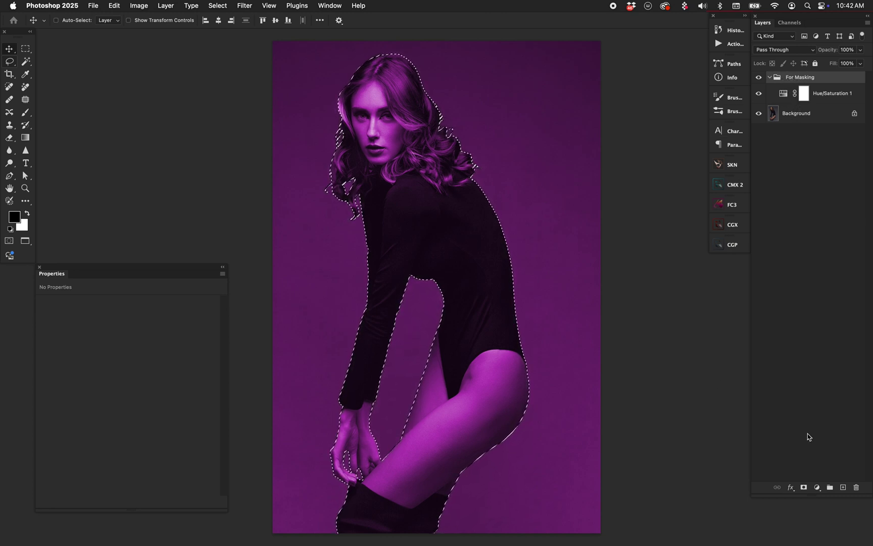
pyautogui.click(804, 487)
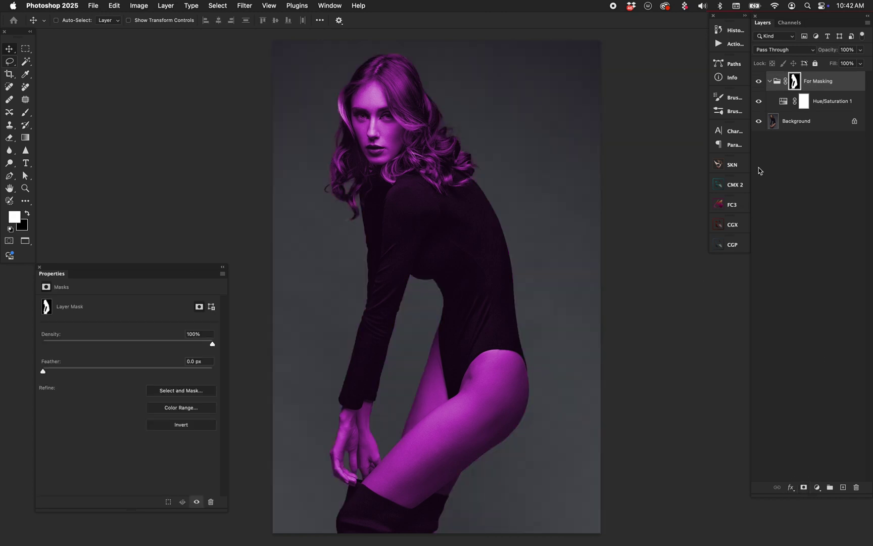
# Set the Hue/Saturation layer's Blend If underlying-layer highlights to a split of 0 / 115
pyautogui.click(784, 102)
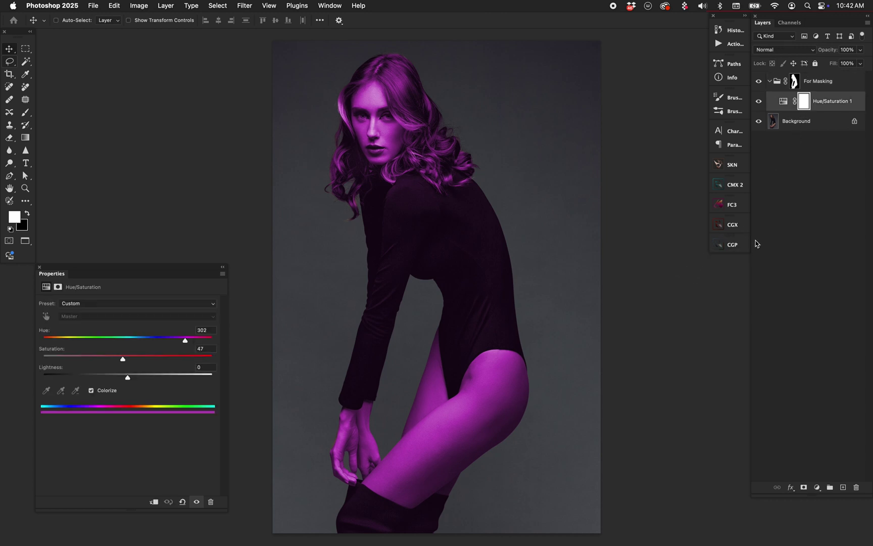
pyautogui.doubleClick(857, 102)
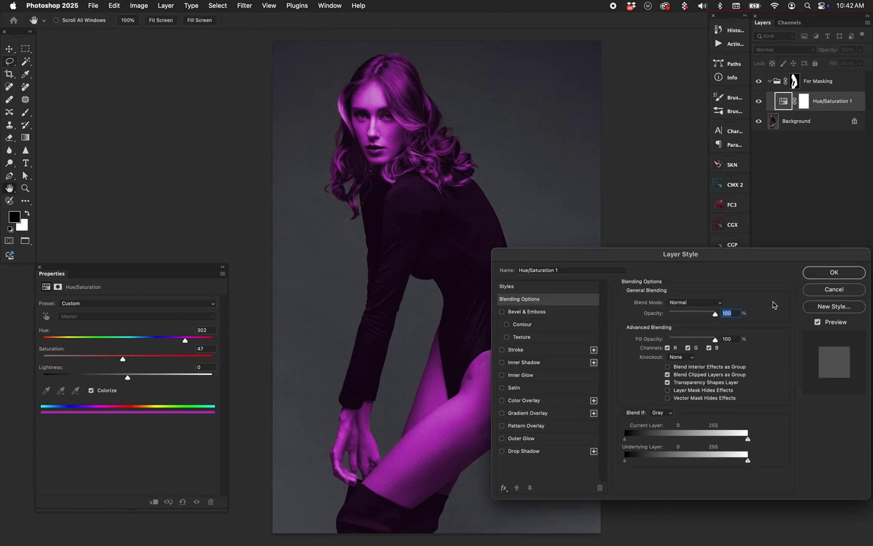
pyautogui.moveTo(748, 459); pyautogui.dragTo(625, 461)
pyautogui.moveTo(749, 460); pyautogui.dragTo(688, 462)
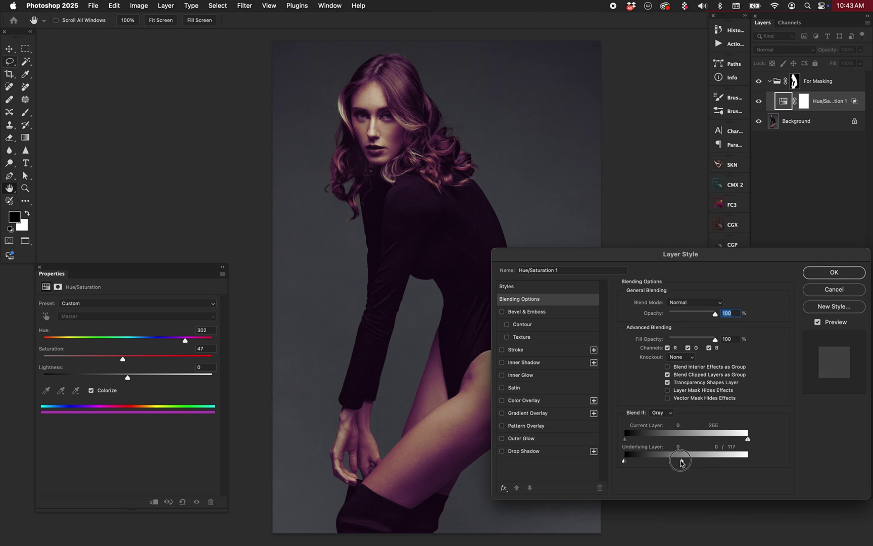
pyautogui.click(834, 272)
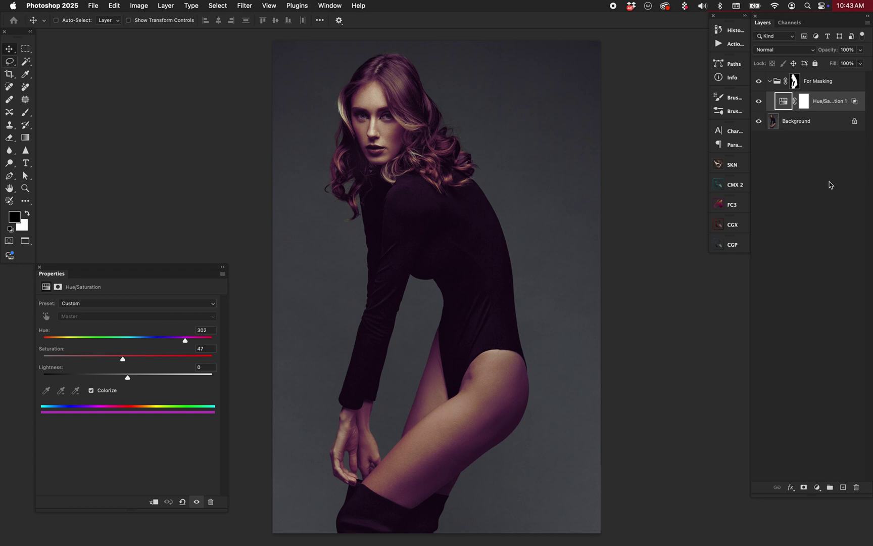
# Invert the Hue/Saturation layer's mask to black and set up a large white brush of size 900 with 10% flow
pyautogui.click(803, 104)
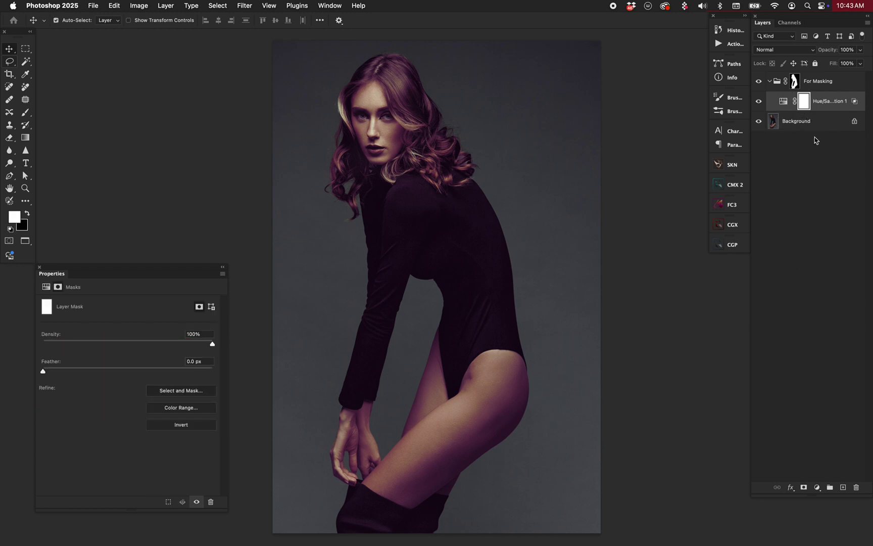
pyautogui.press('super+i')
pyautogui.press('b')
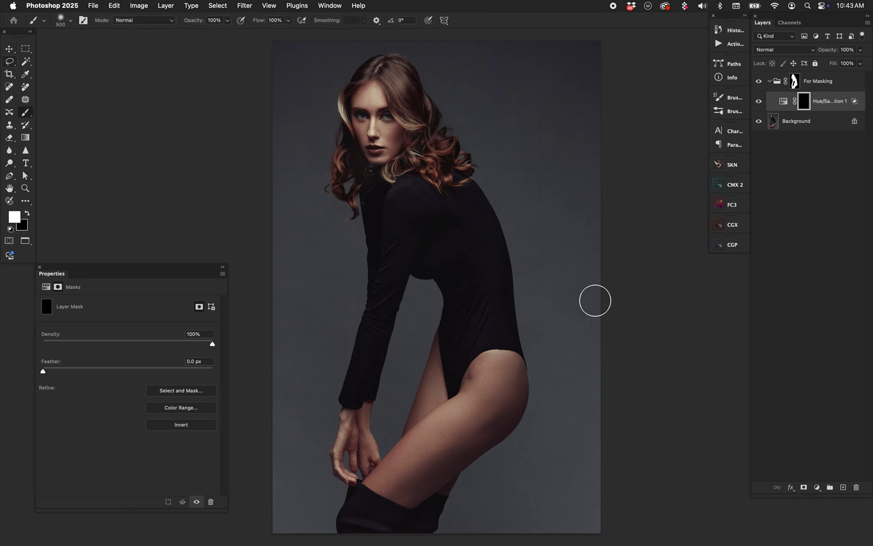
pyautogui.press(']')
pyautogui.press(']')
pyautogui.press(']')
pyautogui.press(']')
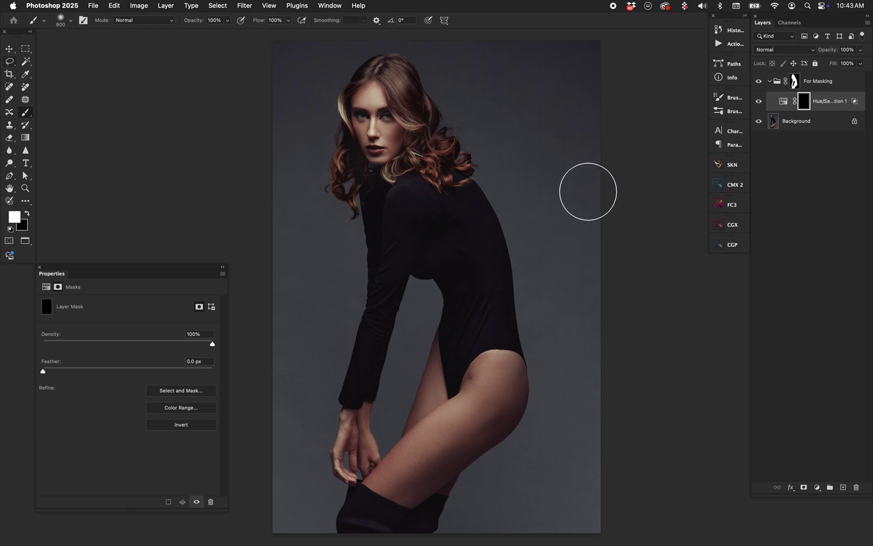
pyautogui.hotkey('shift', '1')
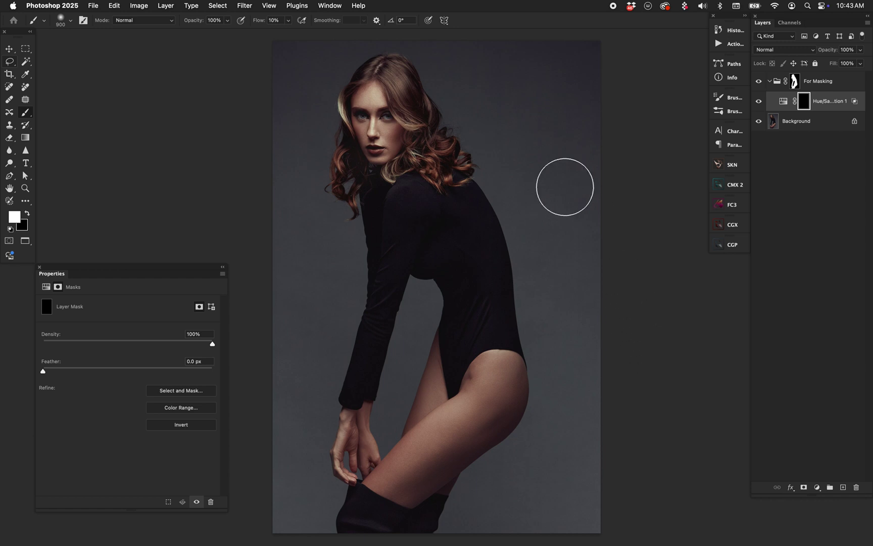
# Brush white on the Hue/Saturation mask over the hair and shaded edges of the body, varying the brush size
pyautogui.press(']')
pyautogui.moveTo(456, 83)
pyautogui.mouseDown()
pyautogui.moveTo(443, 131)
pyautogui.moveTo(479, 142)
pyautogui.mouseUp()
pyautogui.press('[')
pyautogui.press('[')
pyautogui.moveTo(322, 146); pyautogui.dragTo(321, 146)
pyautogui.press('[')
pyautogui.press('[')
pyautogui.press('[')
pyautogui.press('[')
pyautogui.press('[')
pyautogui.press('[')
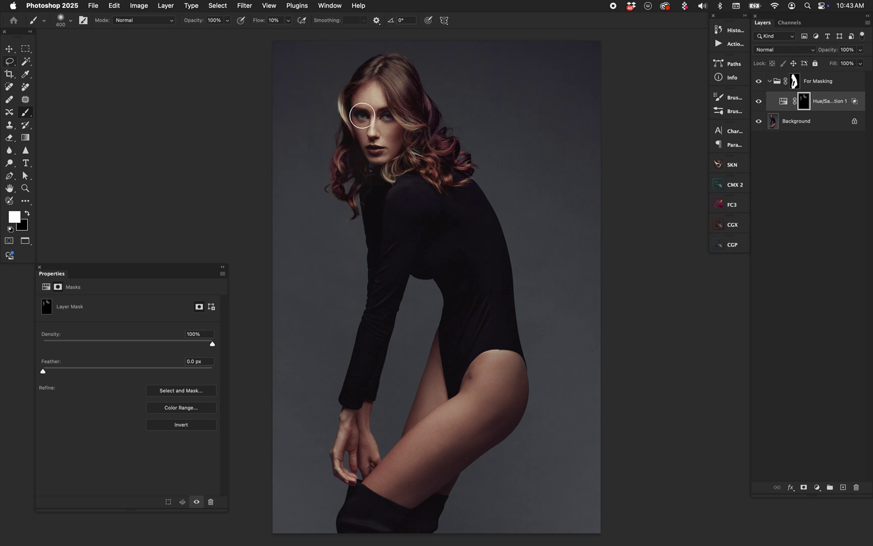
pyautogui.press(']')
pyautogui.press(']')
pyautogui.press(']')
pyautogui.press(']')
pyautogui.press(']')
pyautogui.press('[')
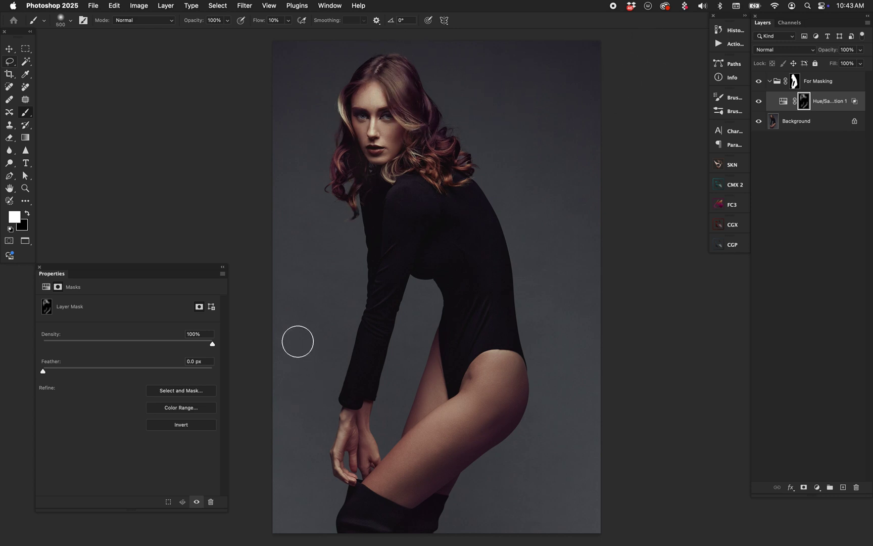
# Refine the painted mask with black near the forehead and more white around the curls, hands and underside of the thigh
pyautogui.press('x')
pyautogui.press(']')
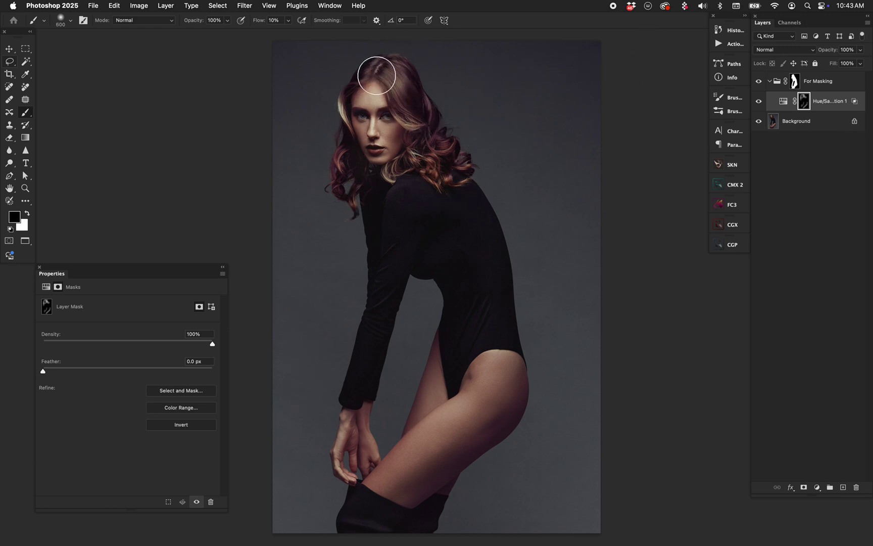
pyautogui.press('x')
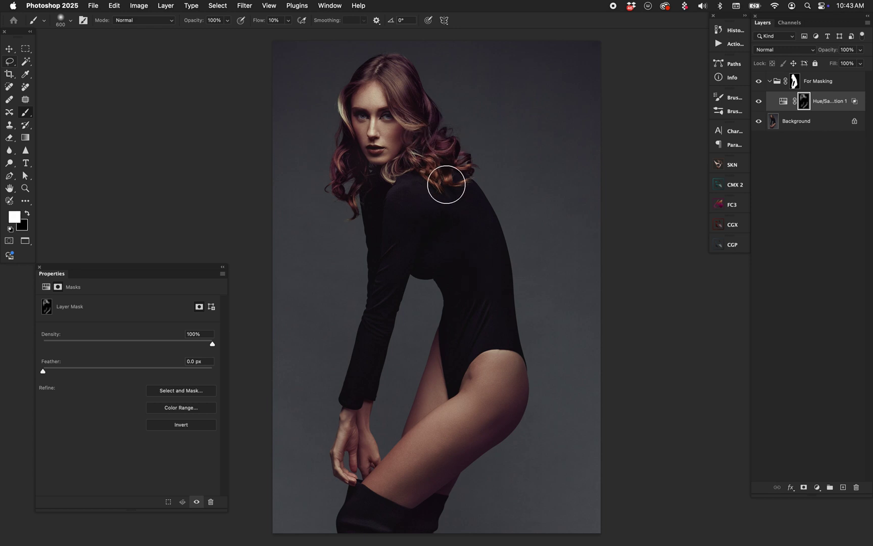
pyautogui.press(']')
pyautogui.press(']')
pyautogui.click(363, 422)
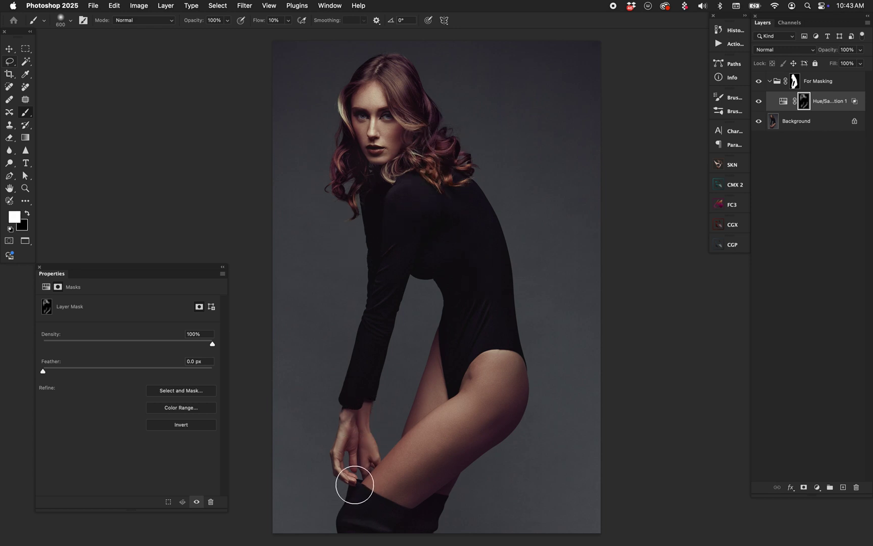
pyautogui.click(489, 437)
# Inspect the Hue/Saturation layer's mask on its own, its Blend If settings, and the group's subject mask
pyautogui.keyDown('alt'); pyautogui.click(803, 103); pyautogui.keyUp('alt')
pyautogui.keyDown('alt'); pyautogui.click(806, 102); pyautogui.keyUp('alt')
pyautogui.doubleClick(853, 108)
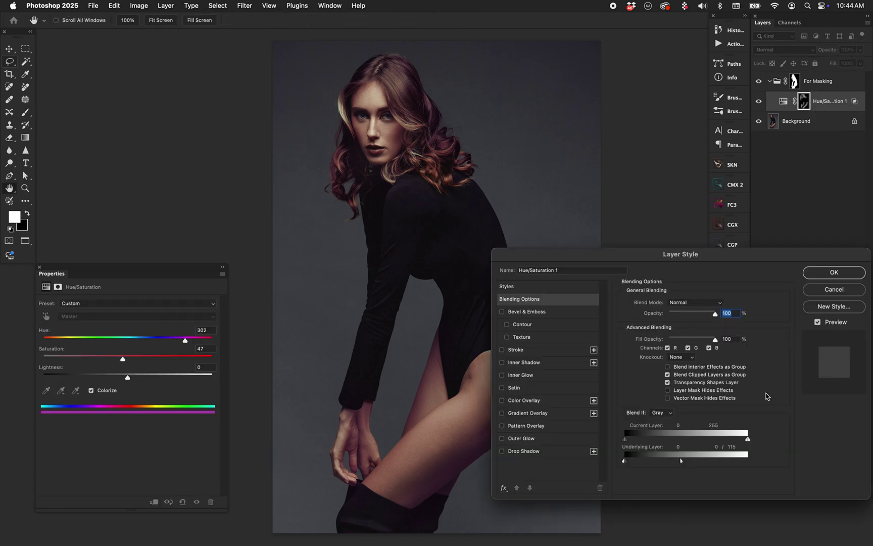
pyautogui.click(819, 291)
pyautogui.click(795, 82)
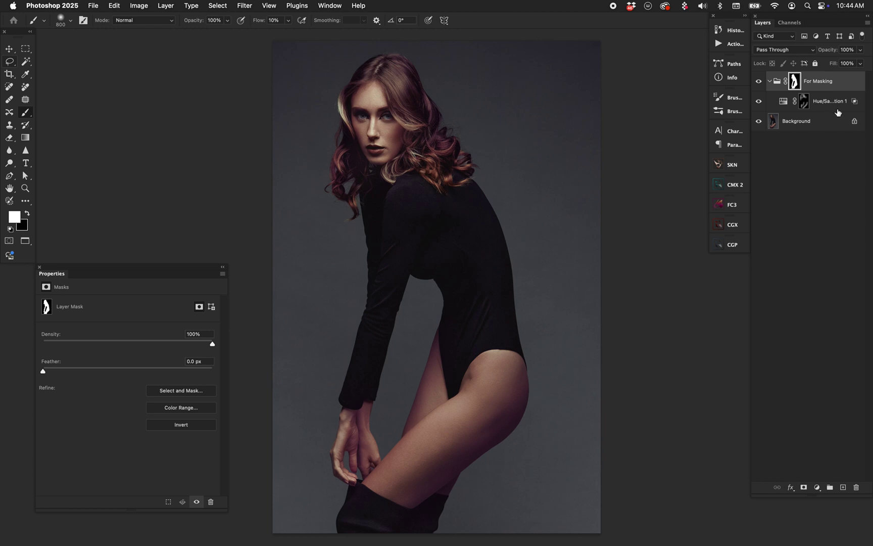
# Clear the Hue/Saturation layer's layer style and fill its mask with black
pyautogui.rightClick(854, 102)
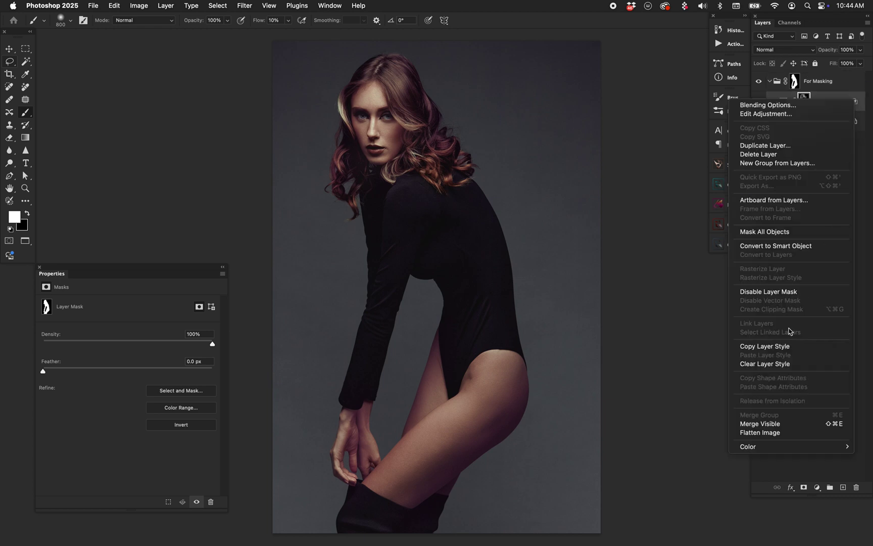
pyautogui.click(780, 363)
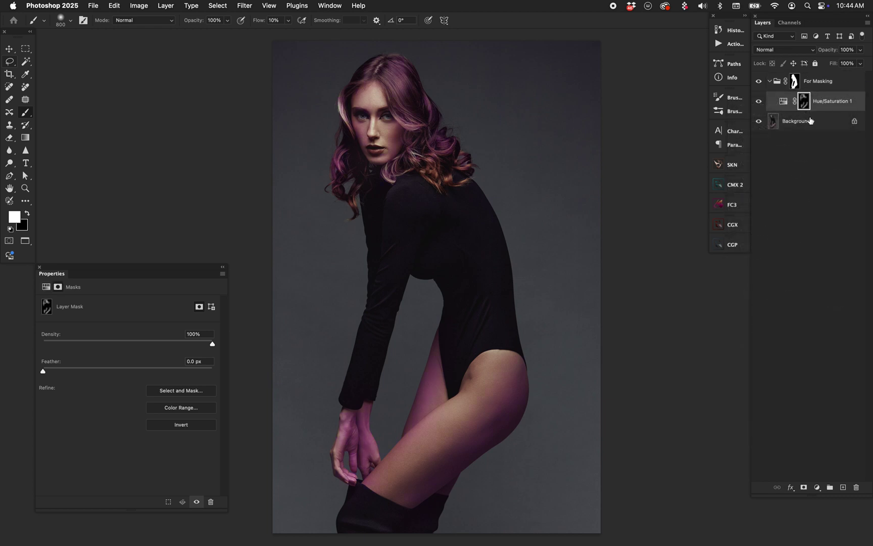
pyautogui.press('x')
pyautogui.hotkey('alt', 'BackSpace')
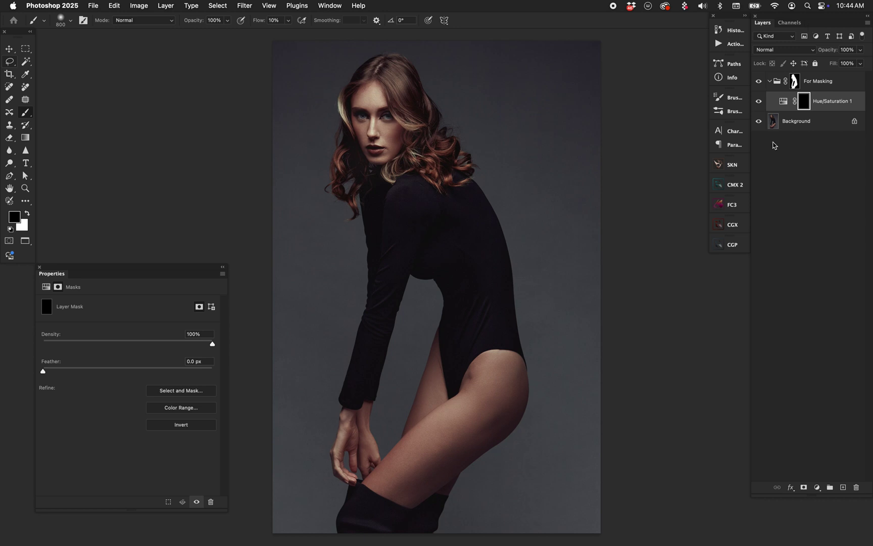
# Add a Gradient Map adjustment layer directly above the Background layer
pyautogui.click(775, 122)
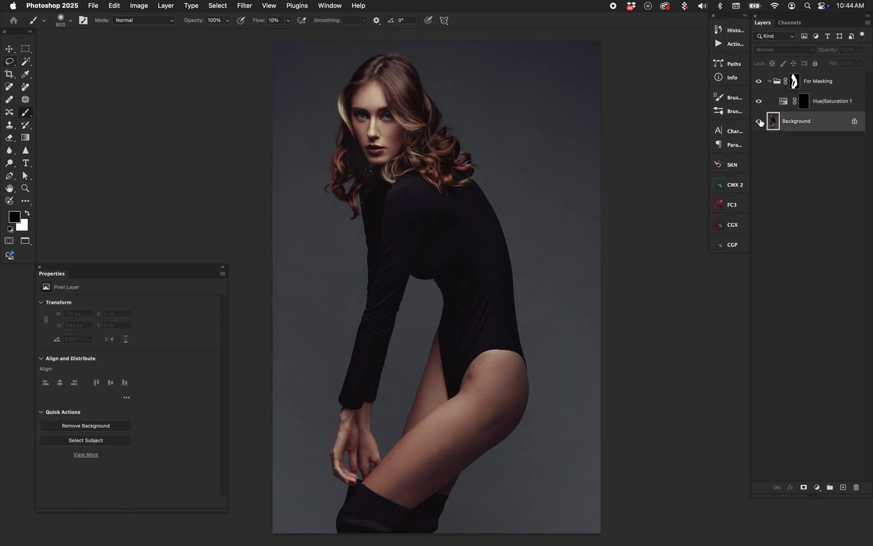
pyautogui.click(816, 487)
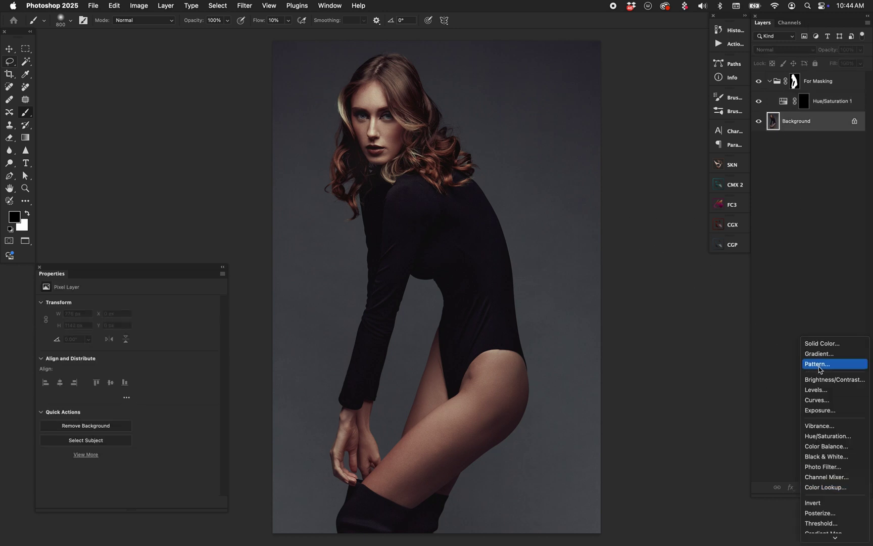
pyautogui.click(819, 525)
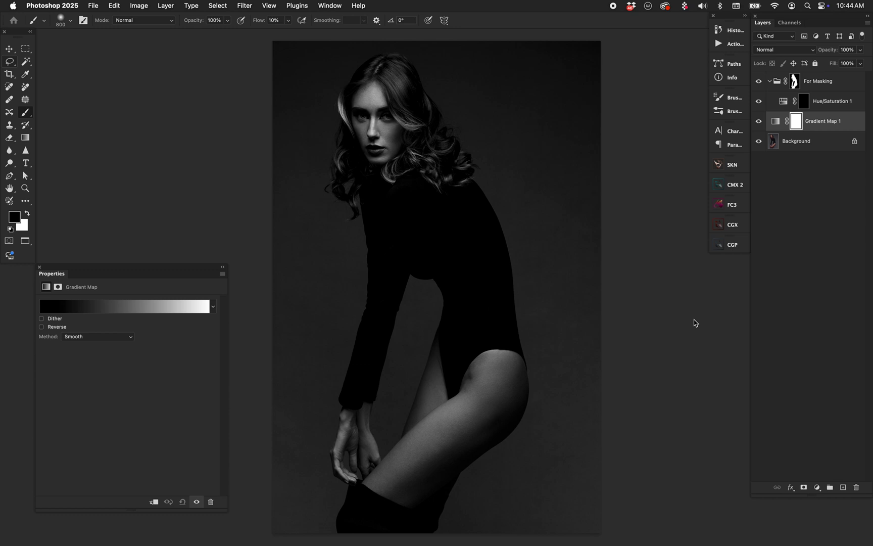
# Compare the Luma Selections shadow presets and apply Shadows Low to the Gradient Map
pyautogui.click(146, 308)
pyautogui.click(596, 163)
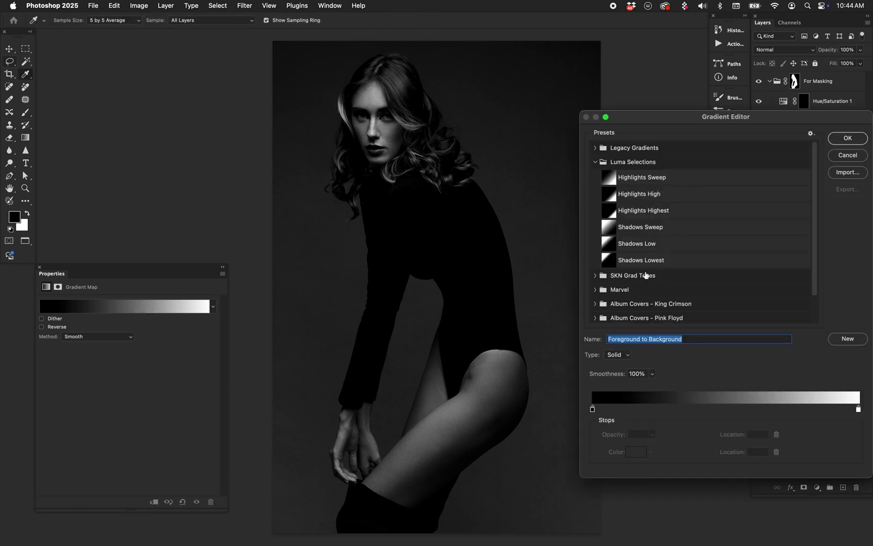
pyautogui.click(657, 244)
pyautogui.click(655, 230)
pyautogui.click(664, 240)
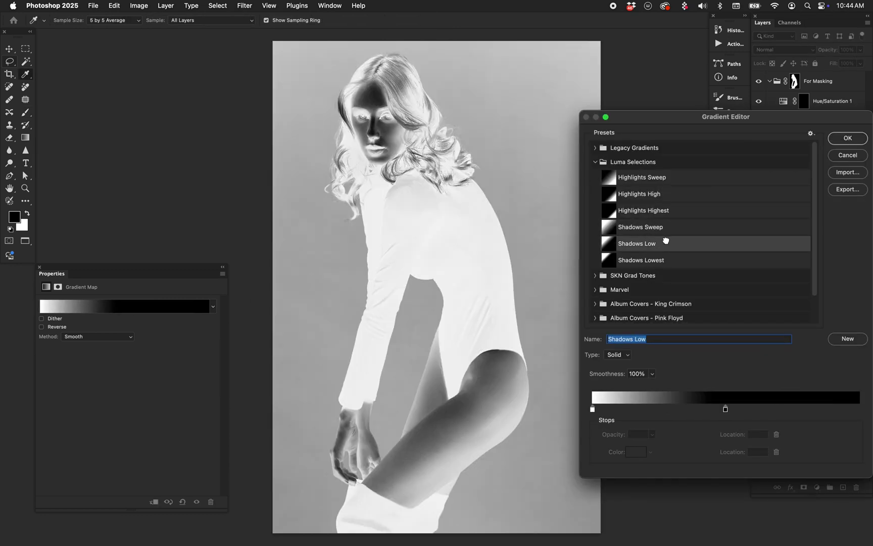
pyautogui.click(661, 260)
pyautogui.click(660, 244)
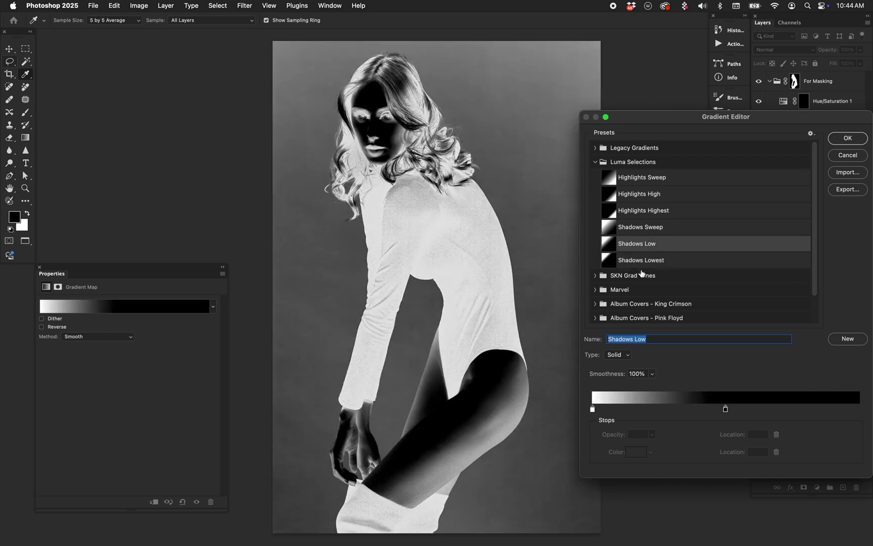
pyautogui.click(848, 139)
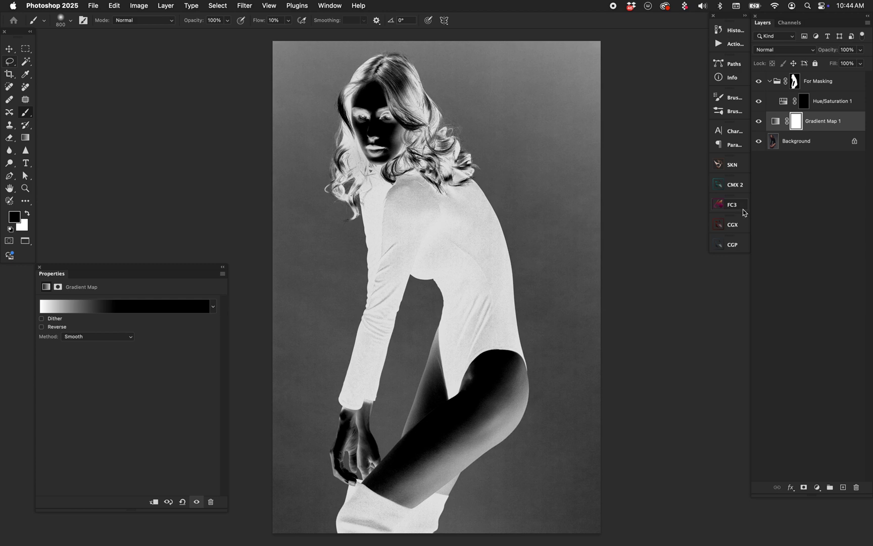
# Load the Gradient Map's luminosity as a selection, hide the Gradient Map, and fill the selection with white on the Hue/Saturation mask
pyautogui.press('super+alt+2')
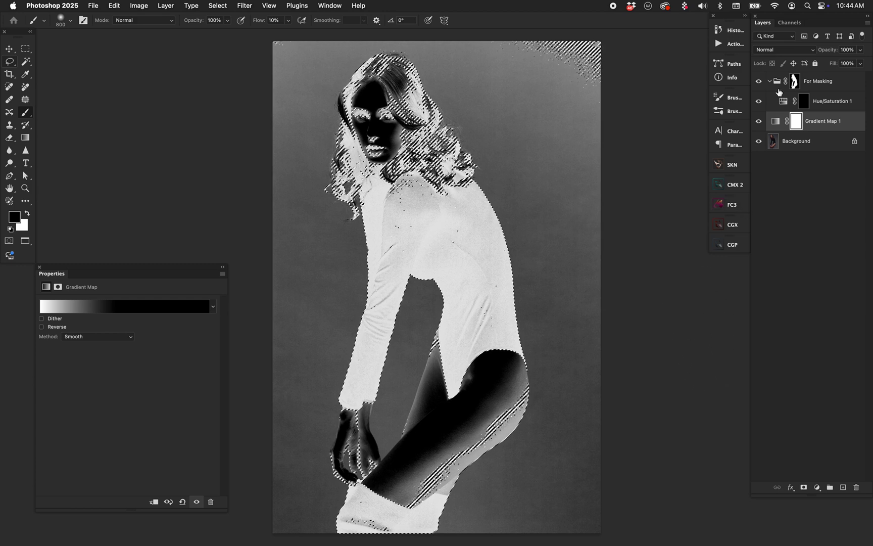
pyautogui.click(758, 122)
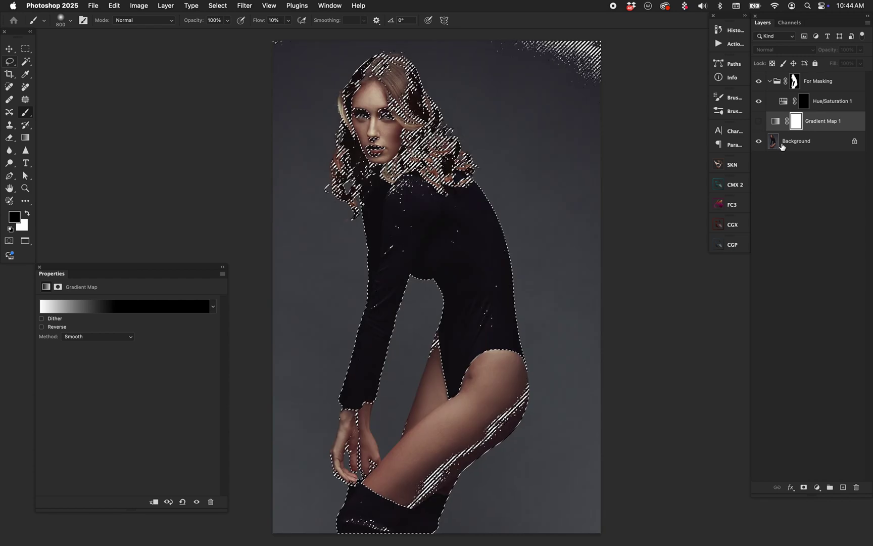
pyautogui.click(803, 103)
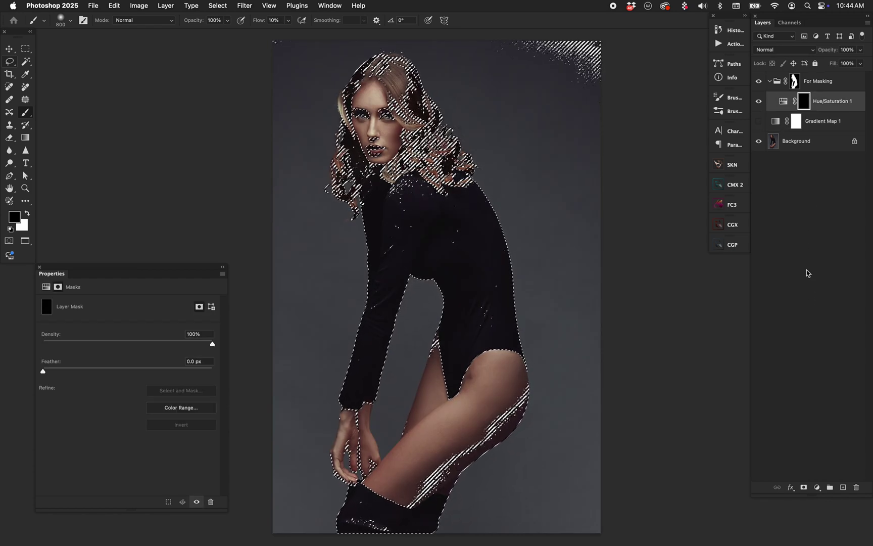
pyautogui.press('super+BackSpace')
pyautogui.press('super+d')
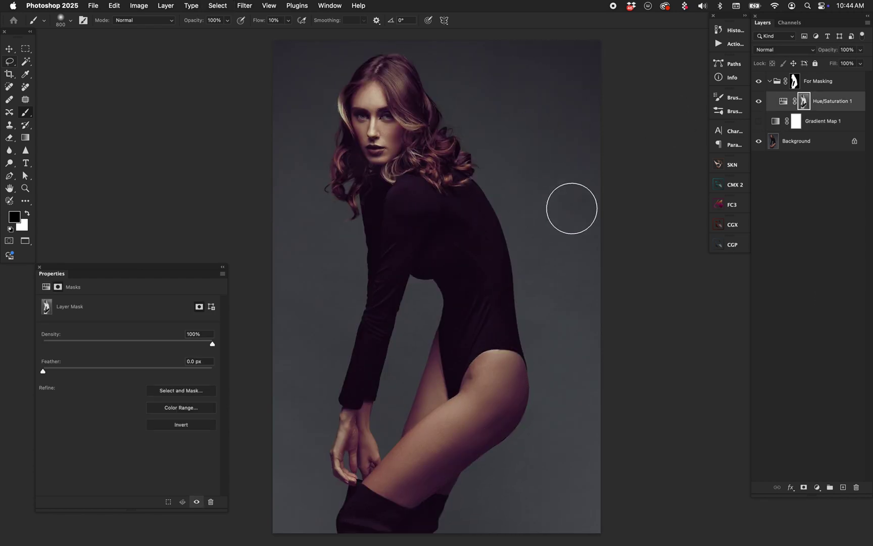
# Inspect the Hue/Saturation layer's mask on its own and compare it with the For Masking group's mask
pyautogui.keyDown('alt'); pyautogui.click(808, 104); pyautogui.keyUp('alt')
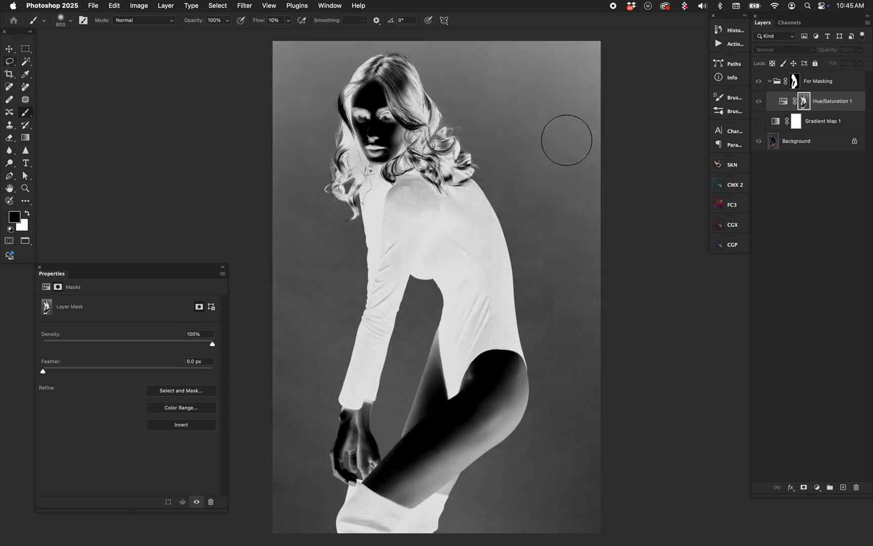
pyautogui.press('v')
pyautogui.keyDown('alt'); pyautogui.click(806, 104); pyautogui.keyUp('alt')
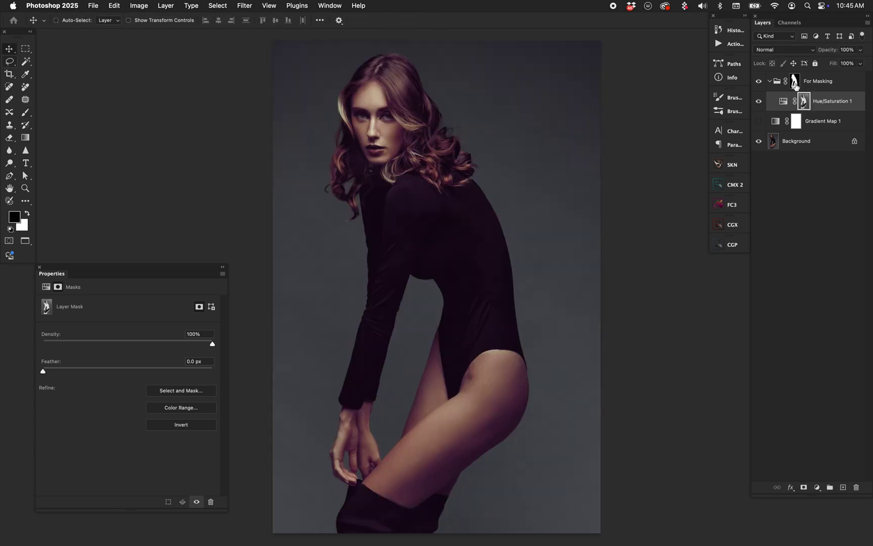
pyautogui.click(795, 84)
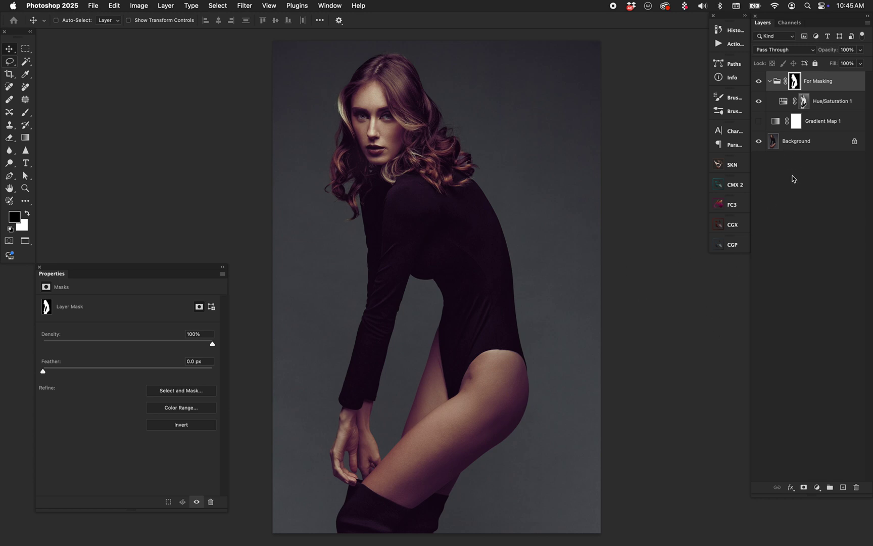
pyautogui.click(804, 102)
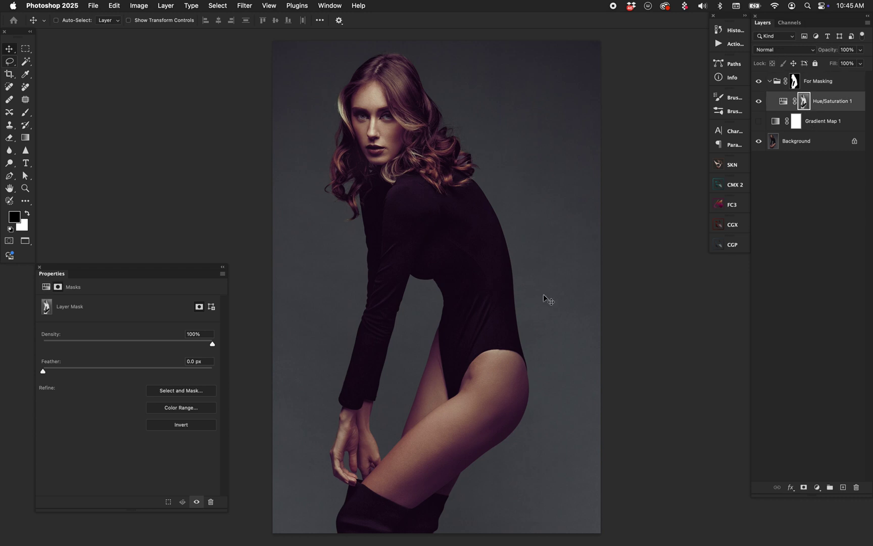
pyautogui.press('b')
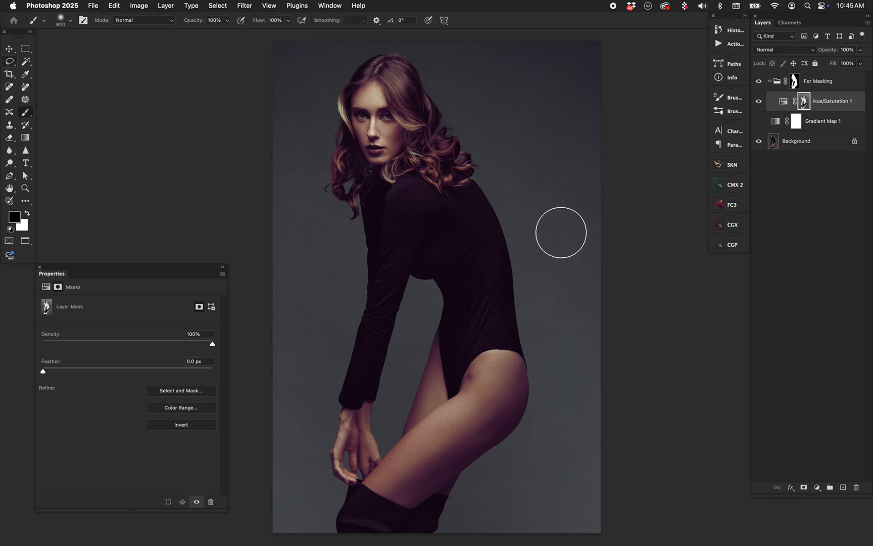
pyautogui.press(']')
pyautogui.hotkey('shift', '1')
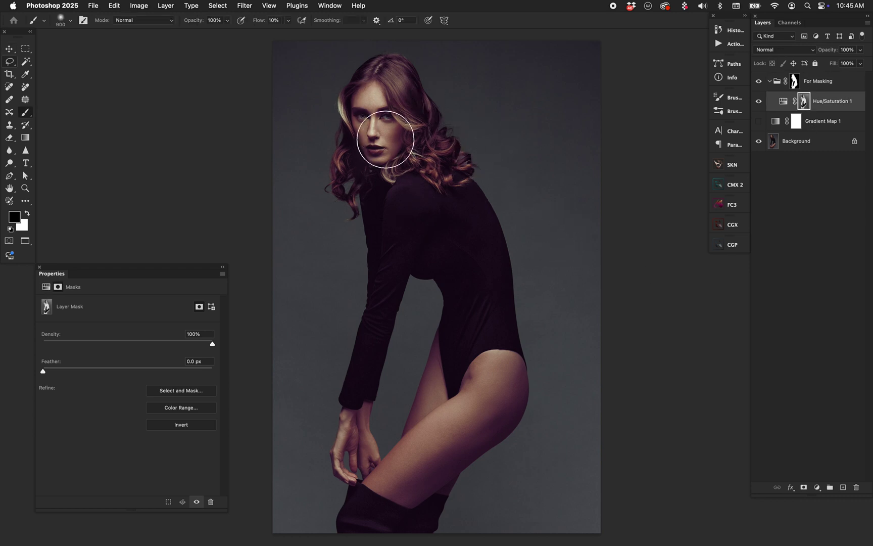
pyautogui.press('[')
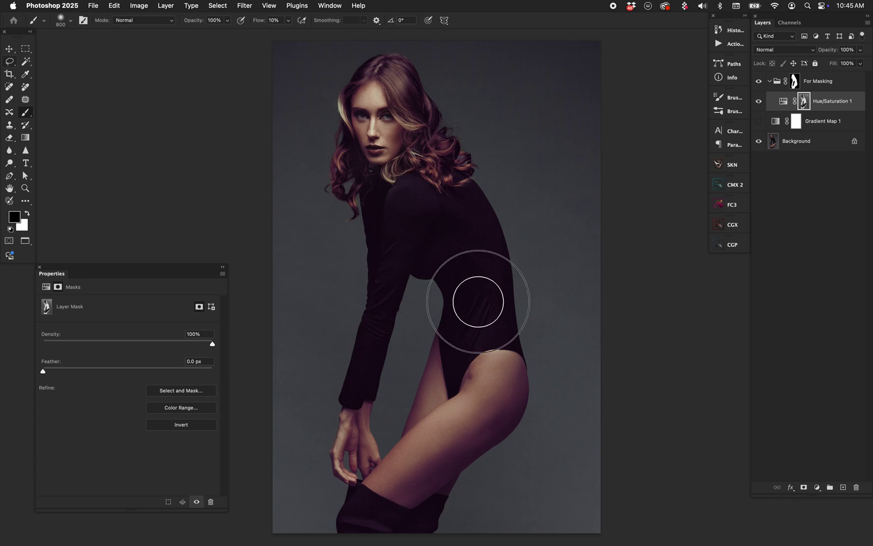
pyautogui.press('[')
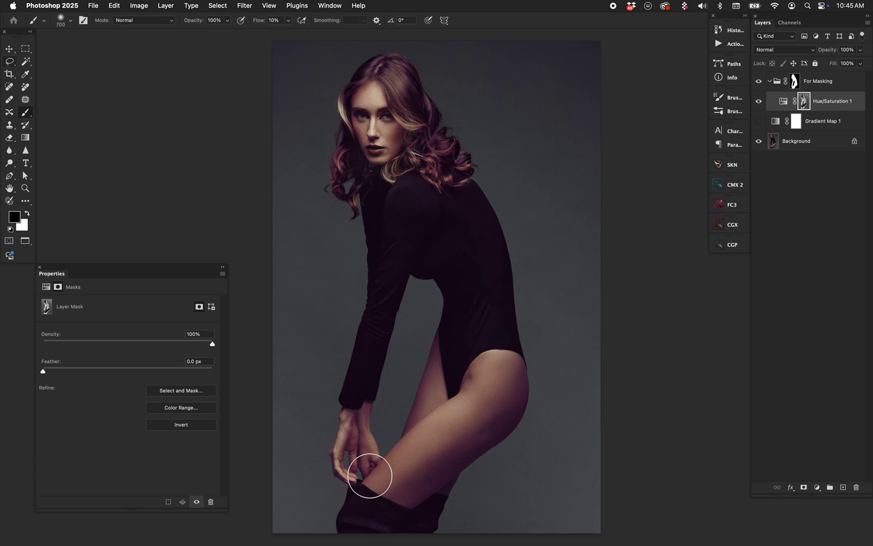
pyautogui.press(']')
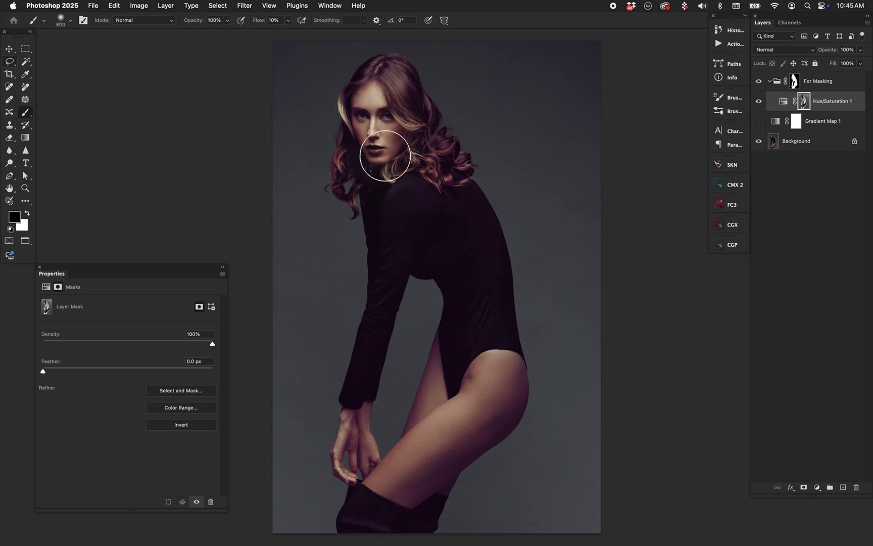
pyautogui.press('[')
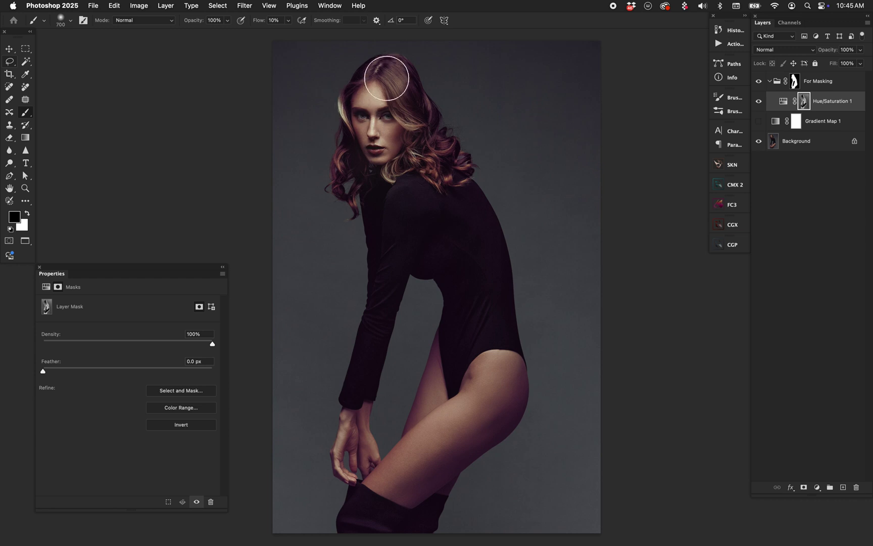
pyautogui.press(']')
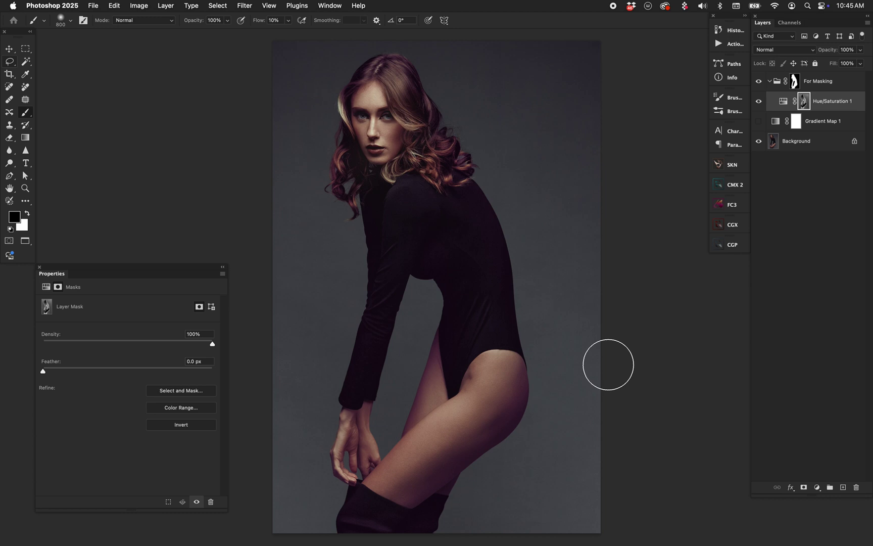
# Fill the Hue/Saturation layer's mask with black and rename the layer Colorizer
pyautogui.hotkey('alt', 'BackSpace')
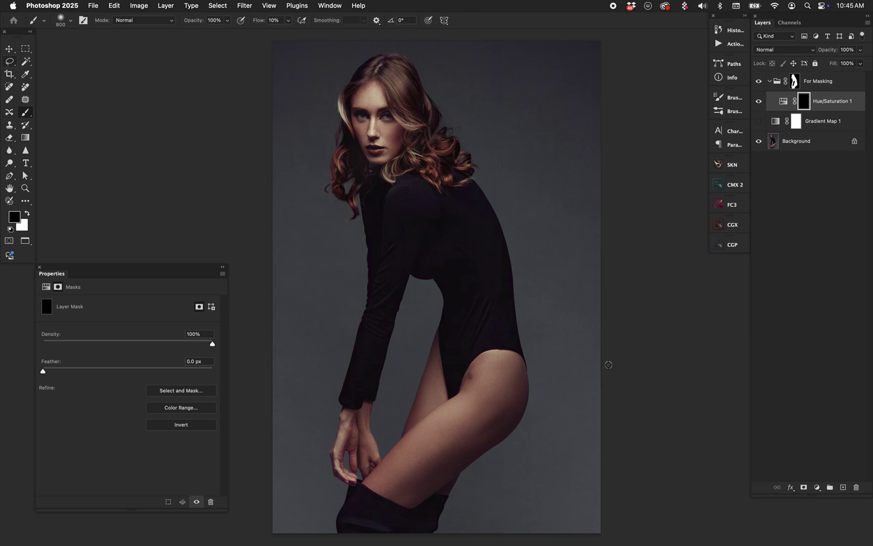
pyautogui.press('v')
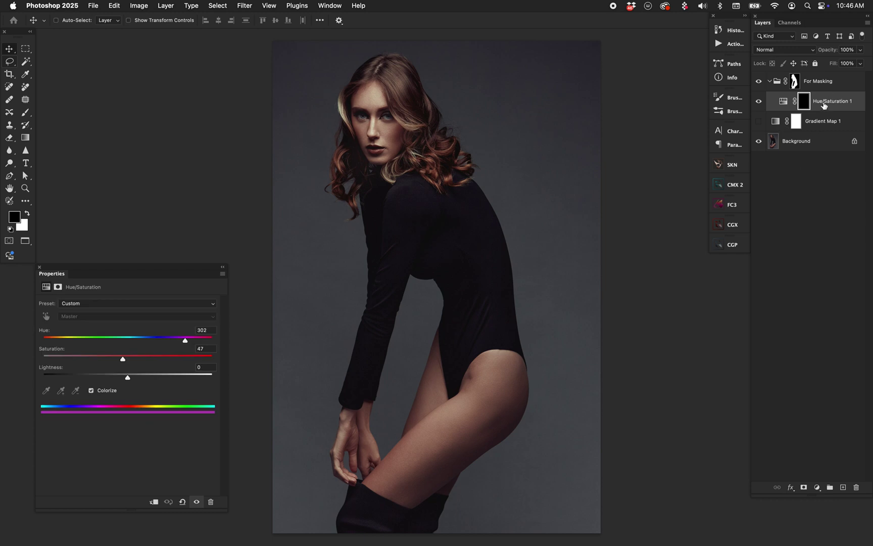
pyautogui.doubleClick(822, 101)
pyautogui.write('Colorizer')
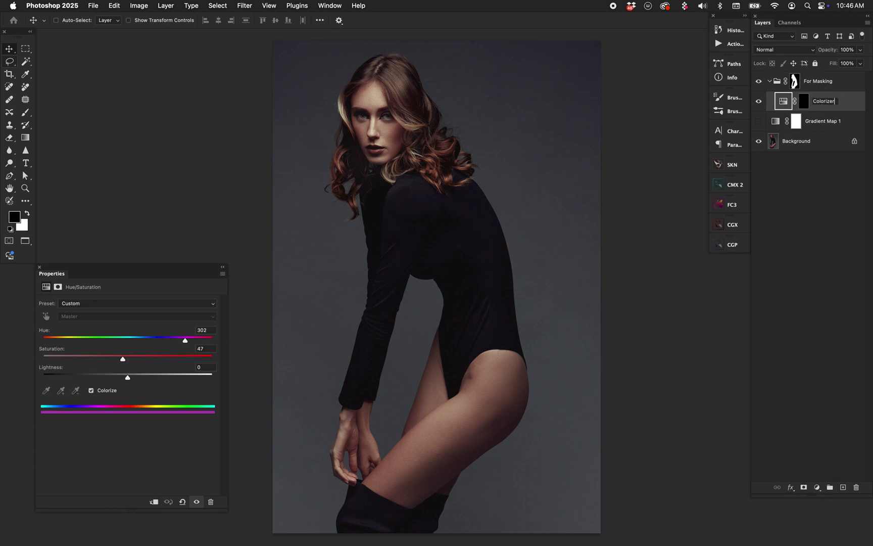
pyautogui.press('Return')
# Place the For Masking group inside a new group named For More Masking
pyautogui.click(816, 82)
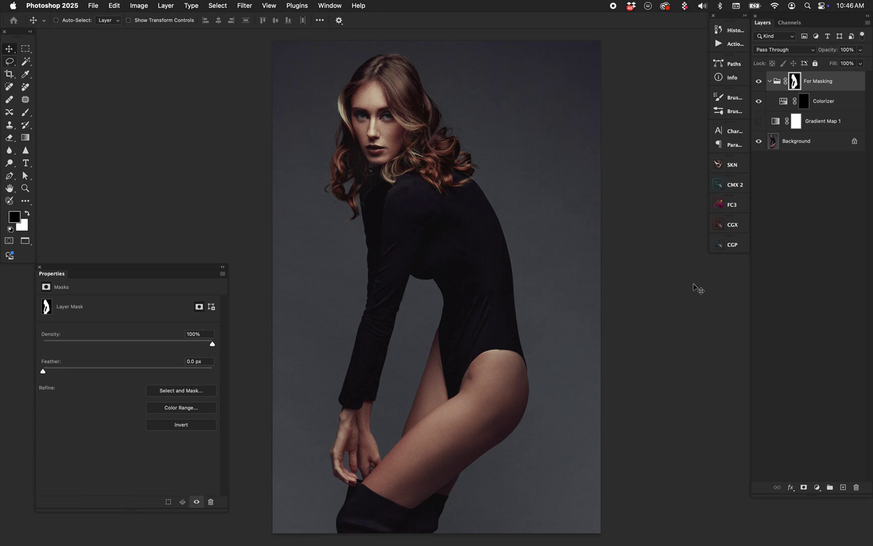
pyautogui.press('super+g')
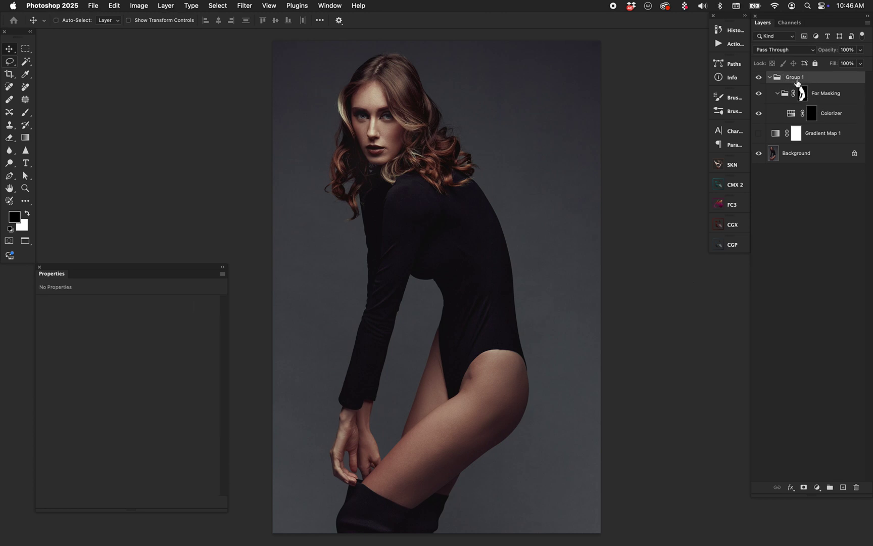
pyautogui.doubleClick(795, 77)
pyautogui.write('For More Masking')
pyautogui.press('Return')
# Copy the For Masking group's subject mask to the For More Masking group and fill the inner group's mask with black
pyautogui.click(803, 99)
pyautogui.moveTo(803, 97); pyautogui.dragTo(819, 88)
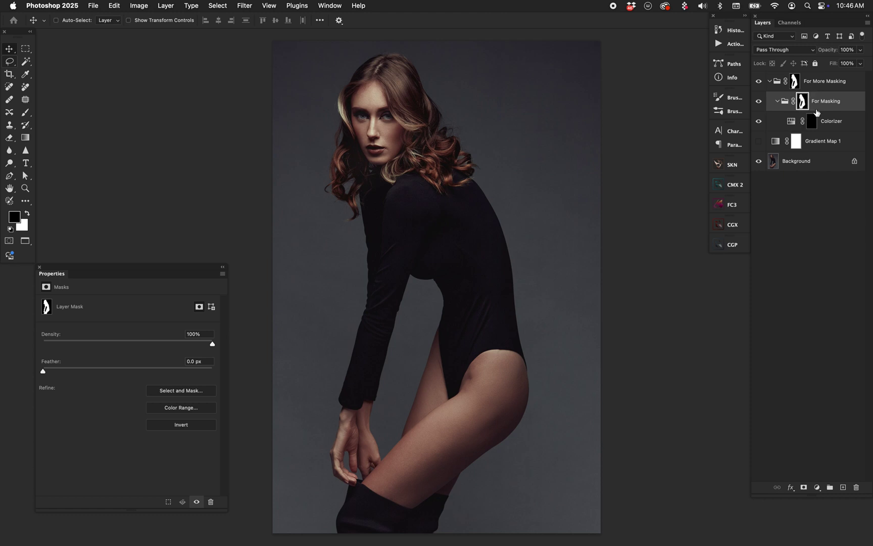
pyautogui.hotkey('alt', 'BackSpace')
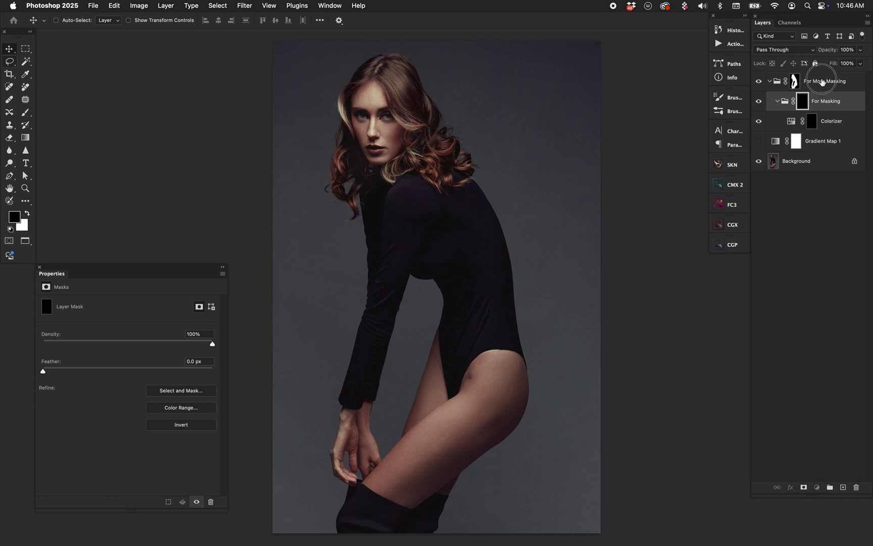
# Rename the outer group Subject Mask and the inner group Shadow Mask
pyautogui.doubleClick(824, 82)
pyautogui.write('s')
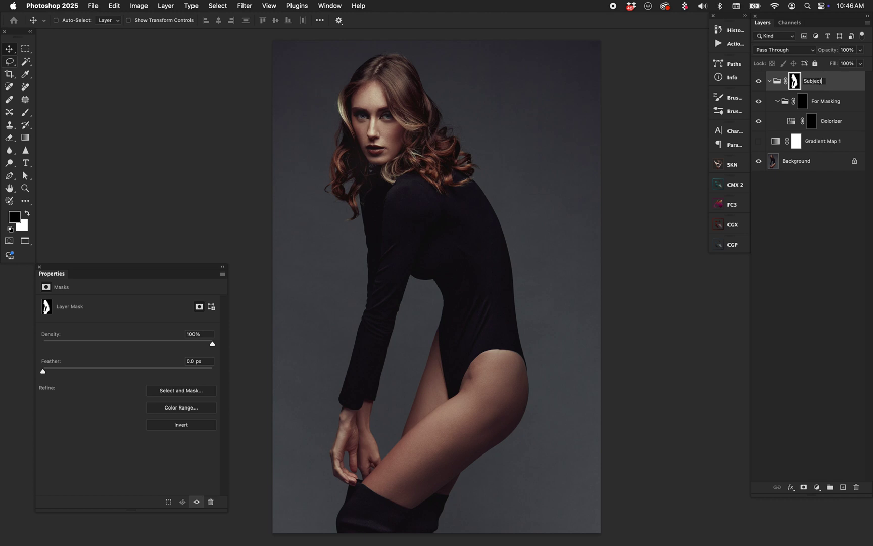
pyautogui.write('ubject Mask')
pyautogui.press('Return')
pyautogui.doubleClick(827, 101)
pyautogui.write('Shadow')
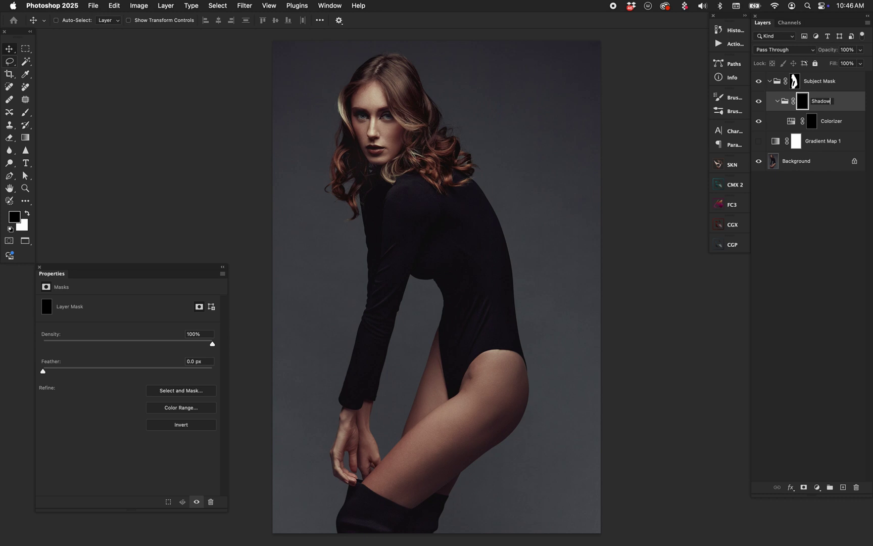
pyautogui.write(' Mask')
pyautogui.press('Return')
# Load a luminosity selection from the temporarily shown Gradient Map and fill it with white on the Shadow Mask group's mask
pyautogui.click(768, 168)
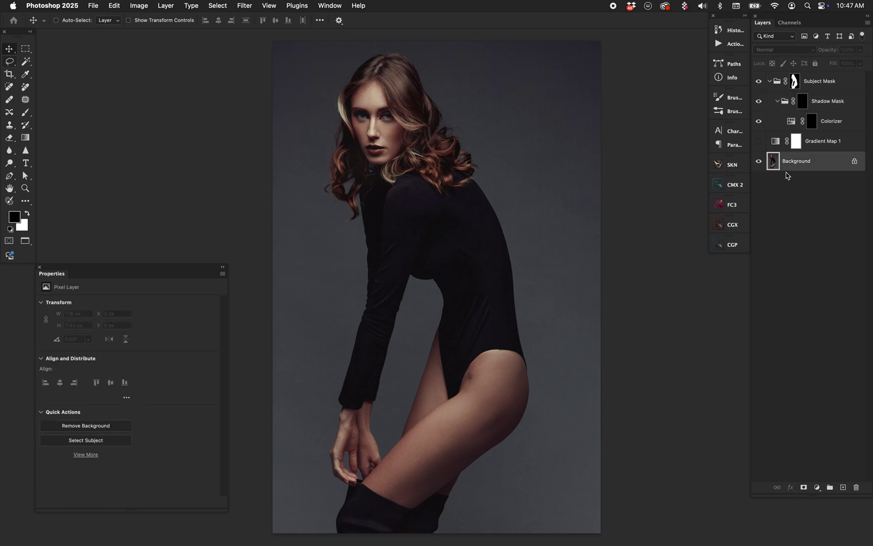
pyautogui.click(759, 141)
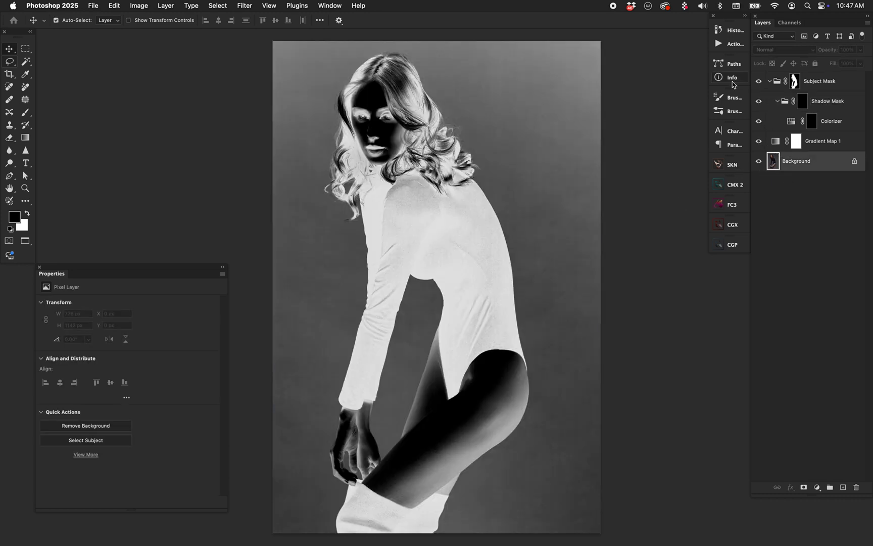
pyautogui.keyDown('super'); pyautogui.click(795, 80); pyautogui.keyUp('super')
pyautogui.click(759, 142)
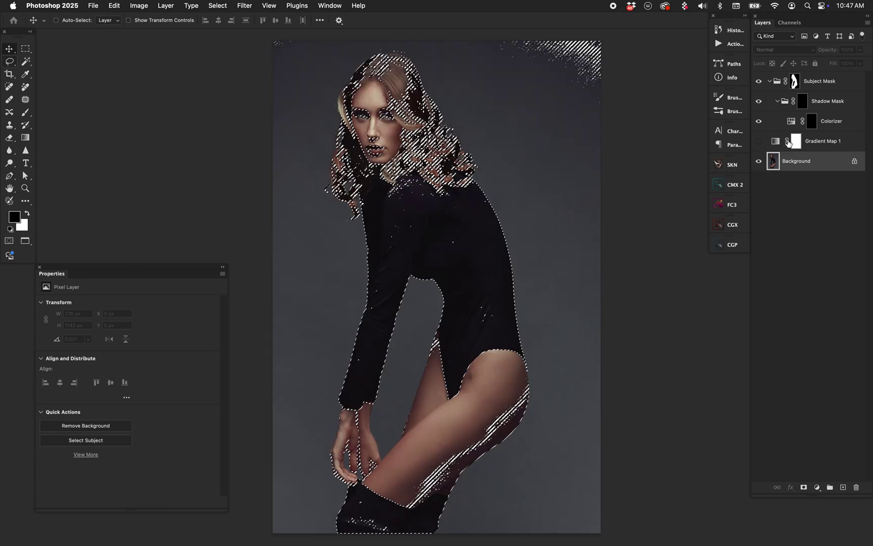
pyautogui.click(803, 103)
pyautogui.press('super+BackSpace')
pyautogui.press('super+d')
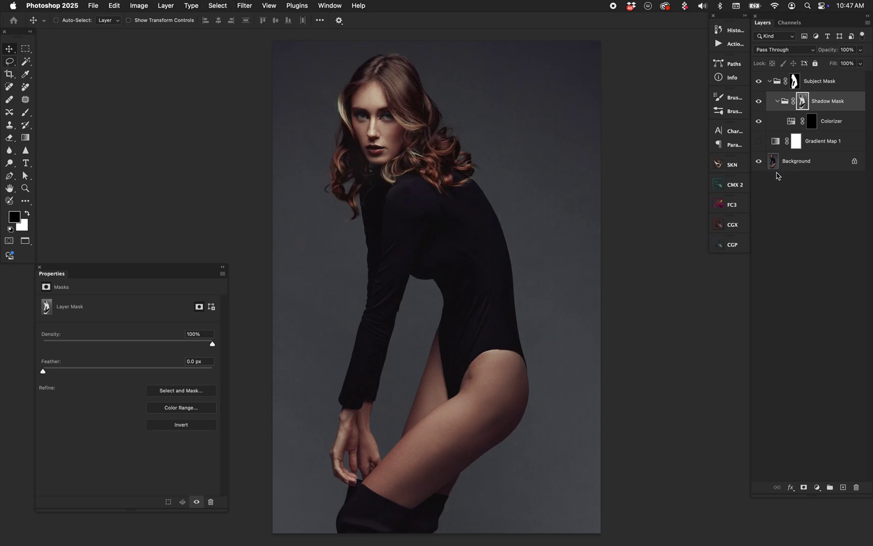
# Invert the Colorizer layer's mask to preview the full colour effect, and invert it back to black
pyautogui.click(810, 125)
pyautogui.press('b')
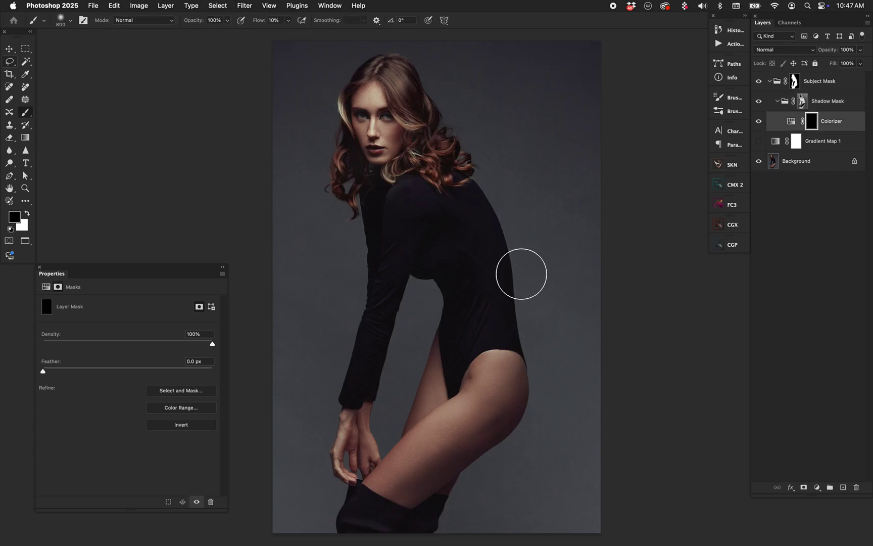
pyautogui.press('x')
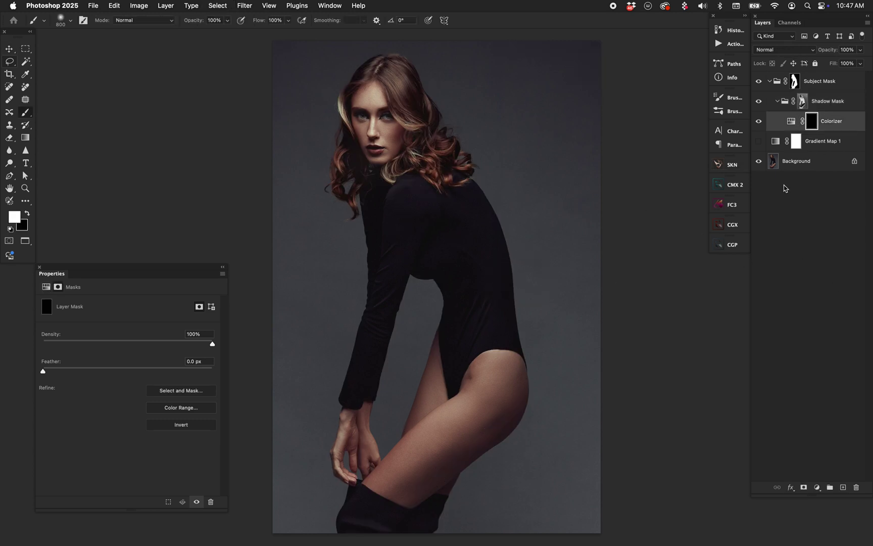
pyautogui.press('super+i')
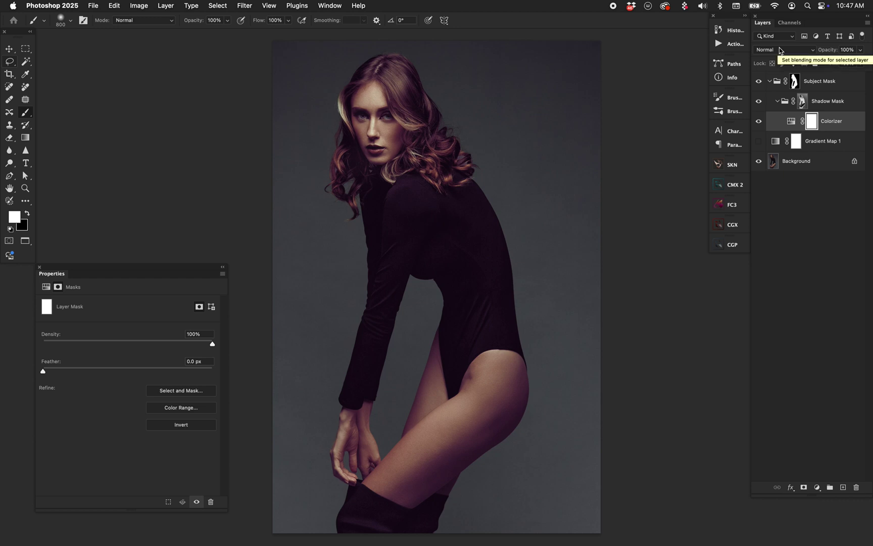
pyautogui.press('super+i')
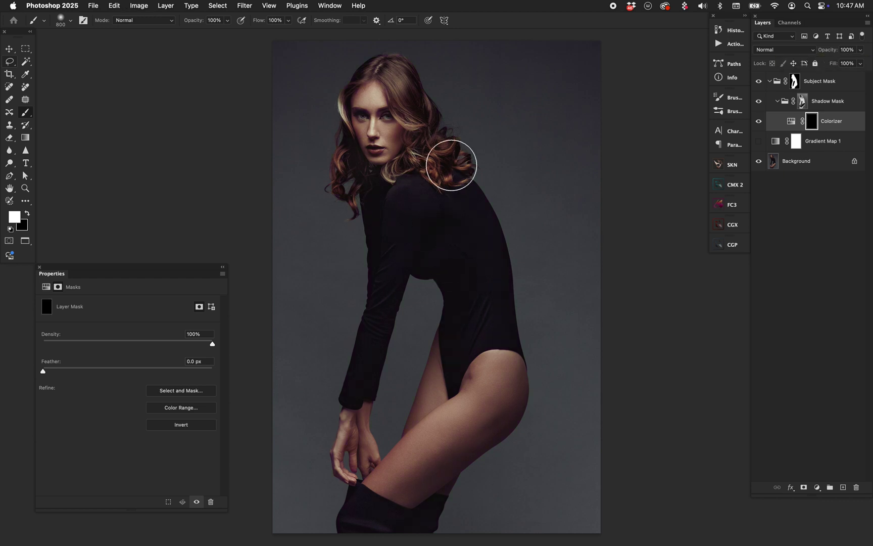
# Paint white over the hair on the Colorizer mask to test the purple light, and refill the mask with black
pyautogui.moveTo(438, 90); pyautogui.dragTo(415, 64)
pyautogui.moveTo(459, 108)
pyautogui.mouseDown()
pyautogui.moveTo(334, 92)
pyautogui.moveTo(322, 132)
pyautogui.mouseUp()
pyautogui.press(']')
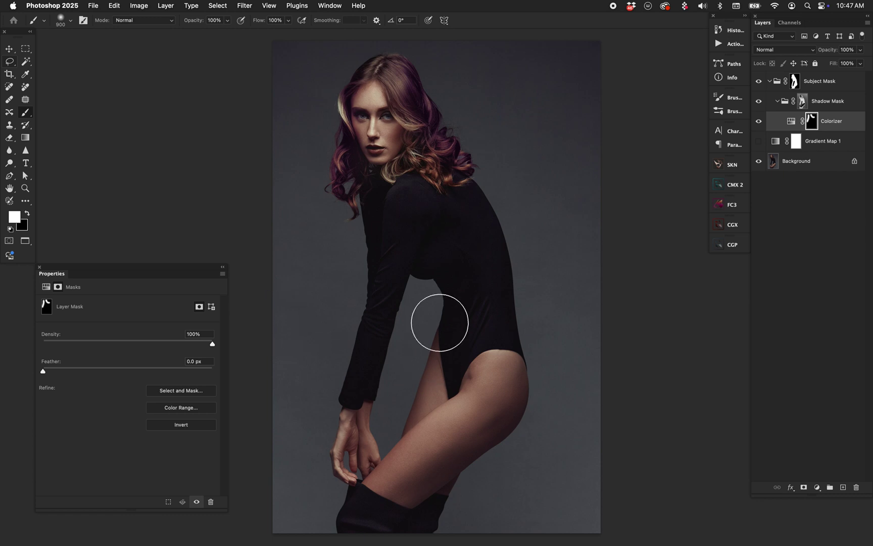
pyautogui.press('x')
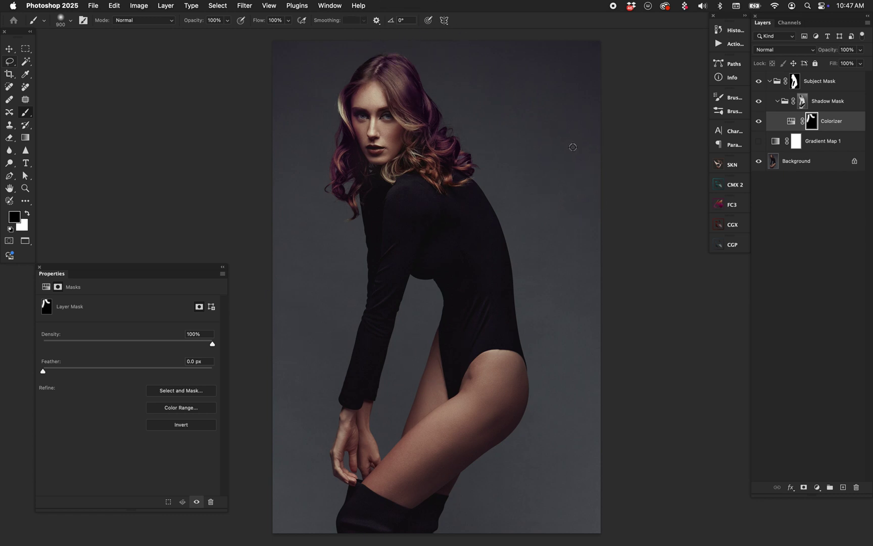
pyautogui.hotkey('alt', 'BackSpace')
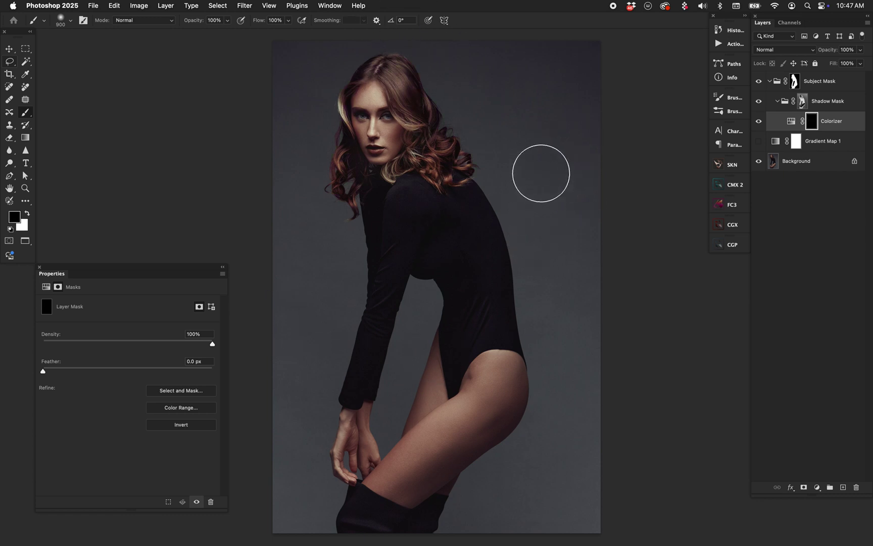
# Paint white at 10% flow over the hair, back and legs on the Colorizer mask
pyautogui.press('x')
pyautogui.hotkey('shift', '1')
pyautogui.moveTo(353, 155)
pyautogui.mouseDown()
pyautogui.moveTo(333, 112)
pyautogui.moveTo(336, 218)
pyautogui.moveTo(321, 165)
pyautogui.moveTo(428, 180)
pyautogui.moveTo(462, 163)
pyautogui.moveTo(426, 157)
pyautogui.moveTo(450, 107)
pyautogui.mouseUp()
pyautogui.press('[')
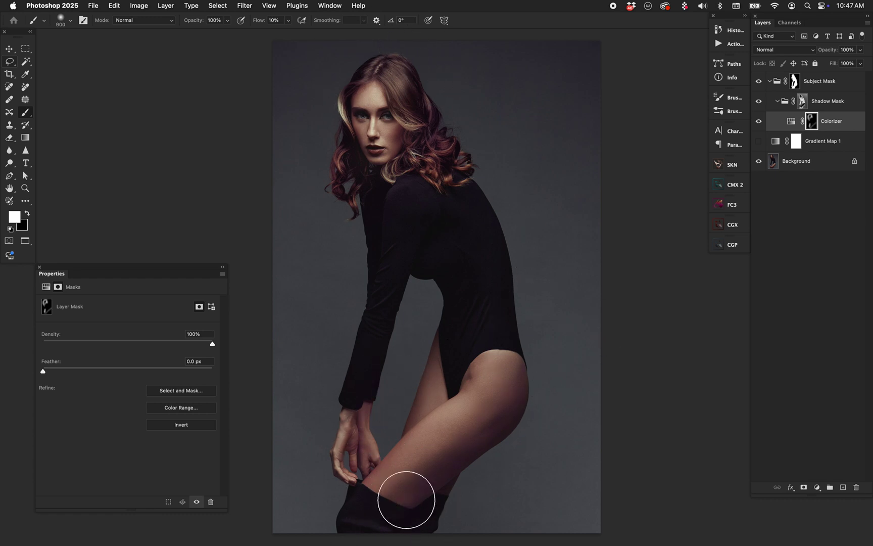
pyautogui.press(']')
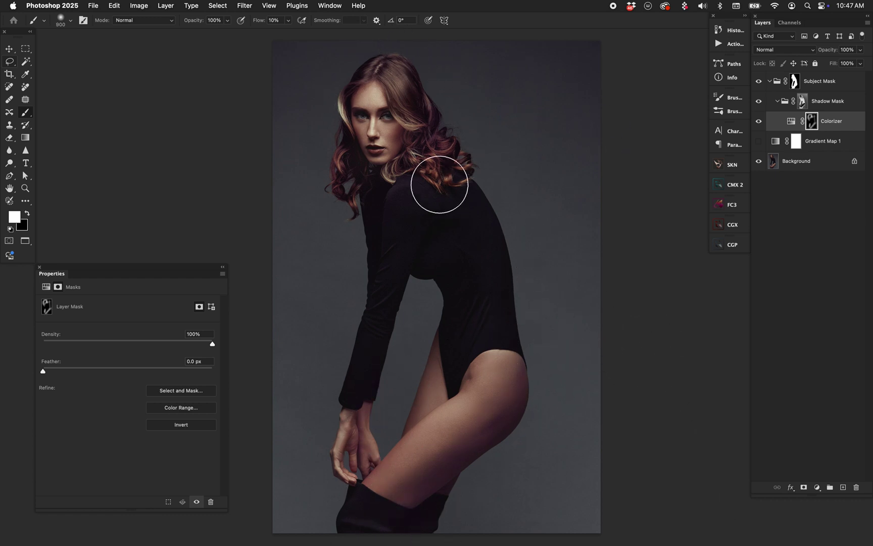
pyautogui.press('x')
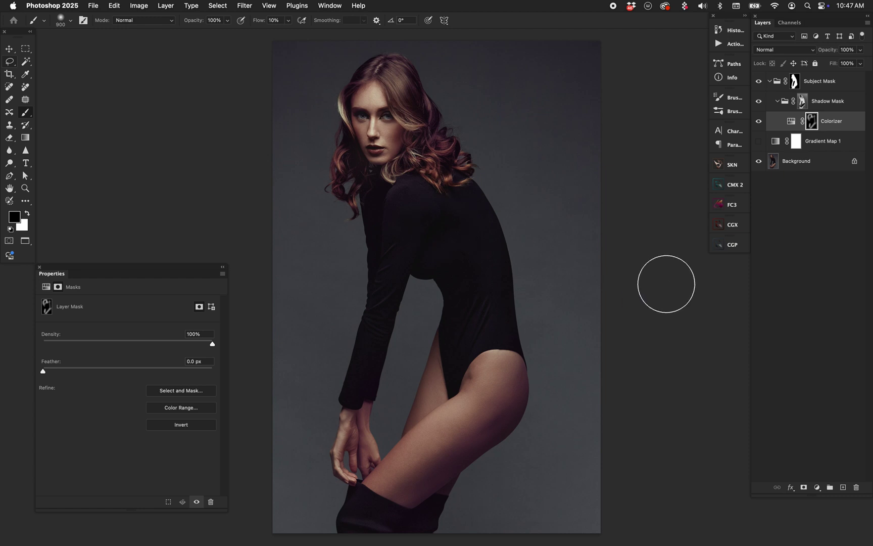
# Display the Colorizer mask on its own, fill it with black, and return to the normal image view
pyautogui.press('v')
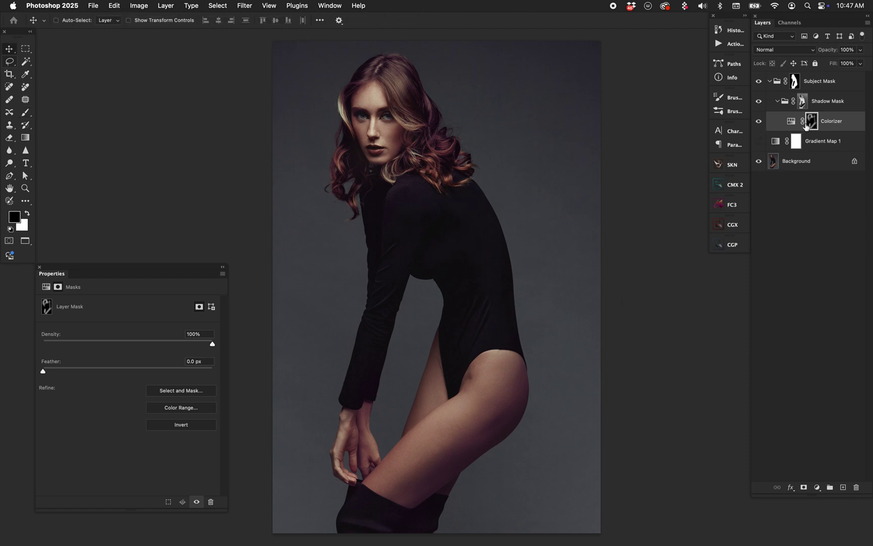
pyautogui.keyDown('alt'); pyautogui.click(808, 124); pyautogui.keyUp('alt')
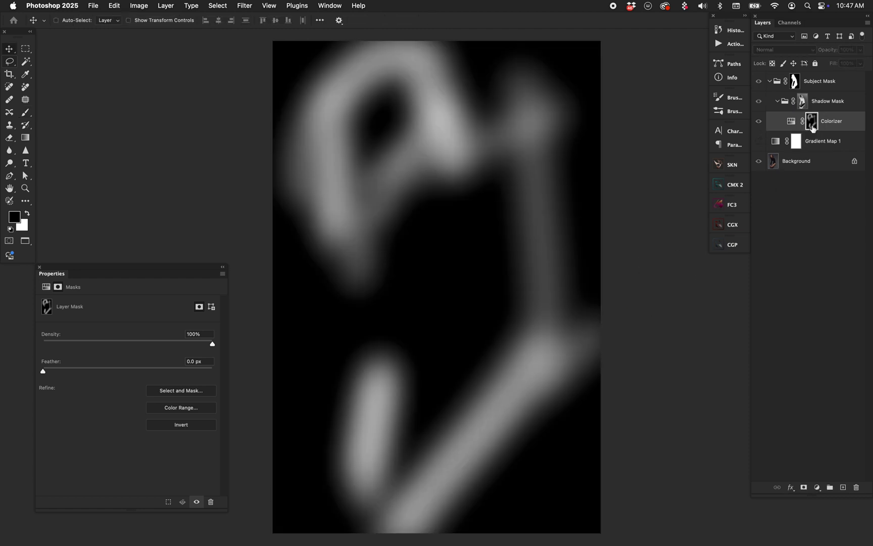
pyautogui.click(797, 118)
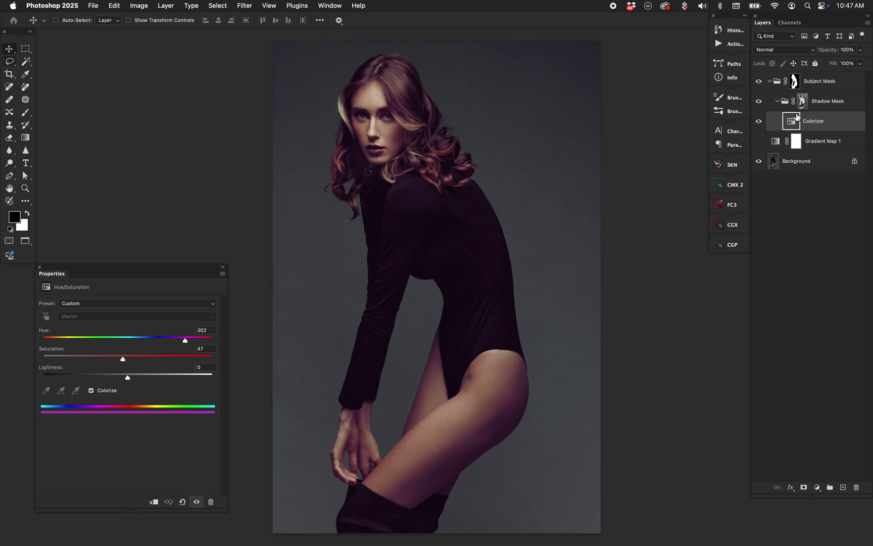
pyautogui.keyDown('alt'); pyautogui.click(811, 123); pyautogui.keyUp('alt')
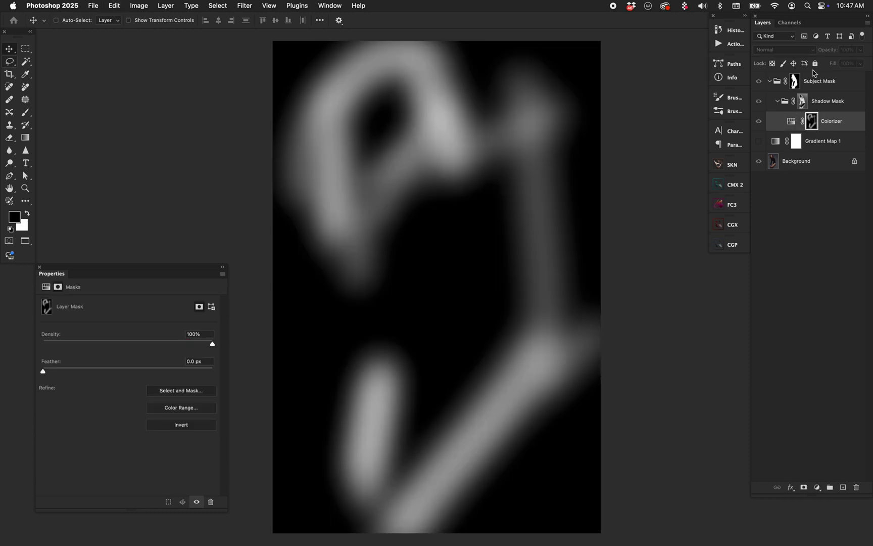
pyautogui.hotkey('alt', 'BackSpace')
pyautogui.keyDown('alt'); pyautogui.click(812, 122); pyautogui.keyUp('alt')
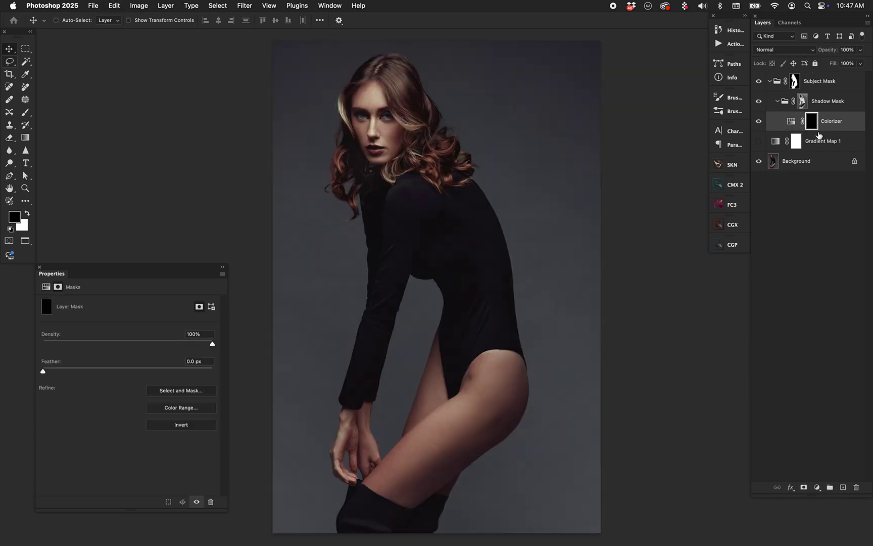
# Paint a white stroke from the head down the body on the Colorizer mask with a 1300 px brush, and undo it
pyautogui.press('b')
pyautogui.press('x')
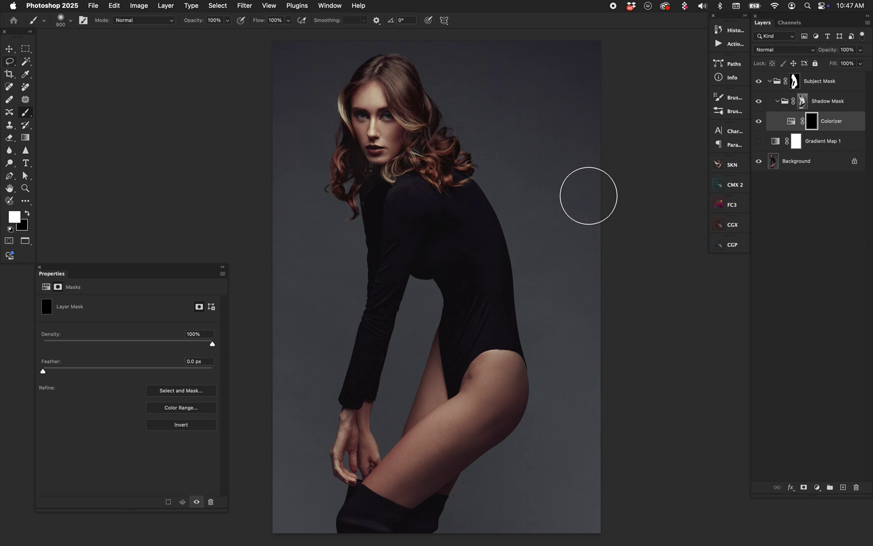
pyautogui.press(']')
pyautogui.press(']')
pyautogui.press(']')
pyautogui.press(']')
pyautogui.moveTo(368, 113)
pyautogui.mouseDown()
pyautogui.moveTo(329, 93)
pyautogui.moveTo(439, 64)
pyautogui.moveTo(444, 93)
pyautogui.moveTo(356, 227)
pyautogui.moveTo(522, 200)
pyautogui.moveTo(424, 405)
pyautogui.mouseUp()
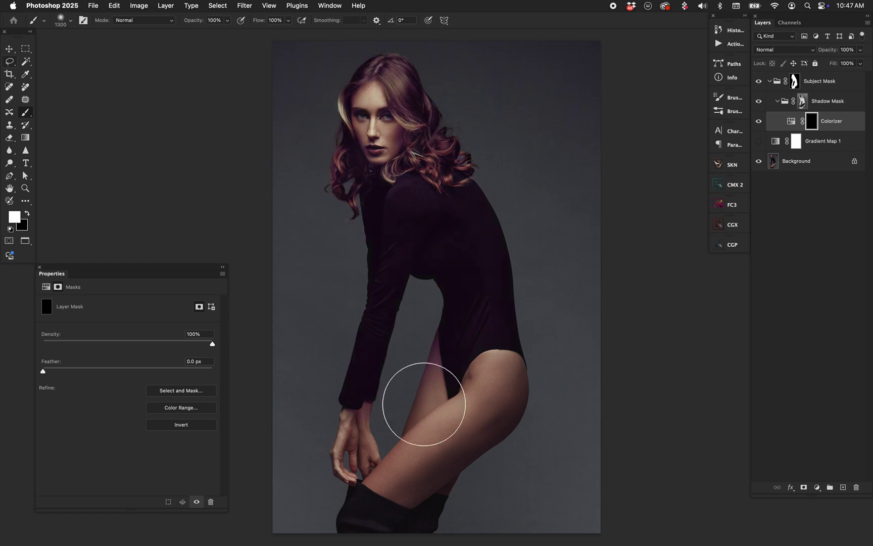
pyautogui.press('super+z')
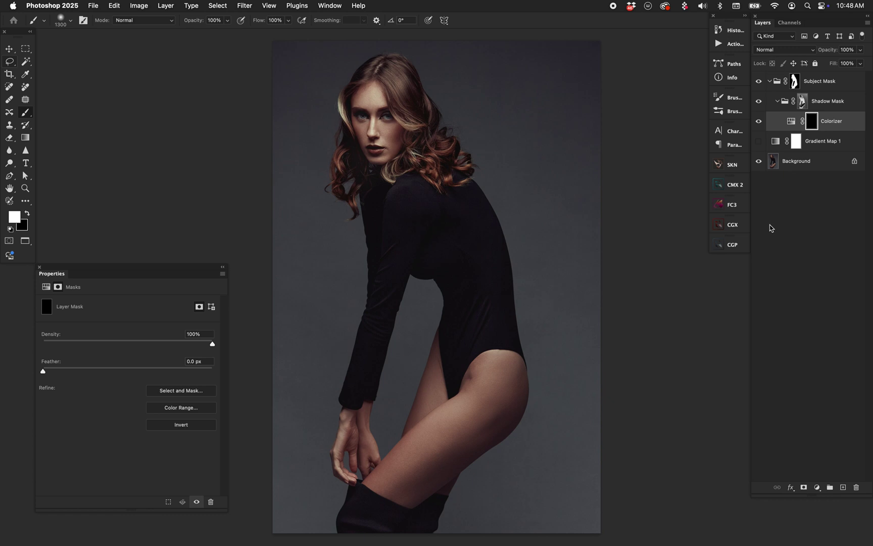
# Wrap the Subject Mask group in a new group named Even More Masking, and give that group a black mask
pyautogui.click(781, 142)
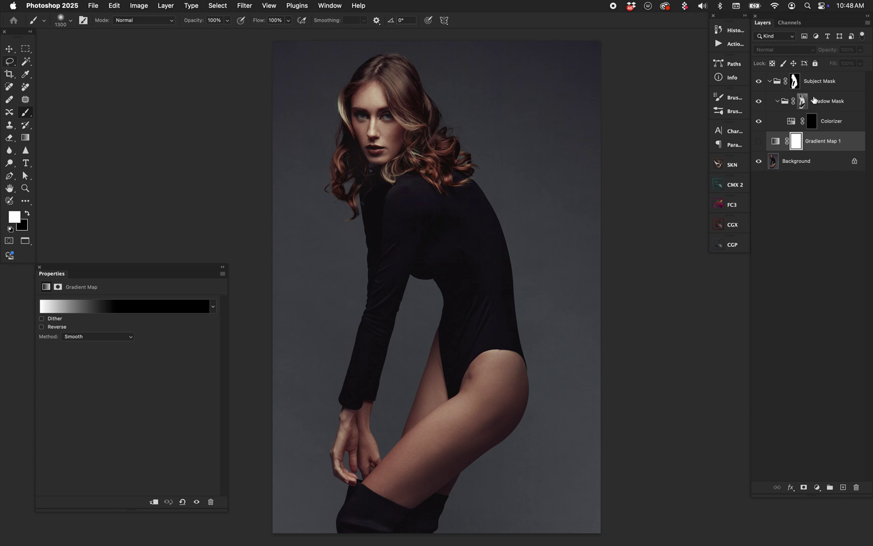
pyautogui.click(796, 82)
pyautogui.press('super+g')
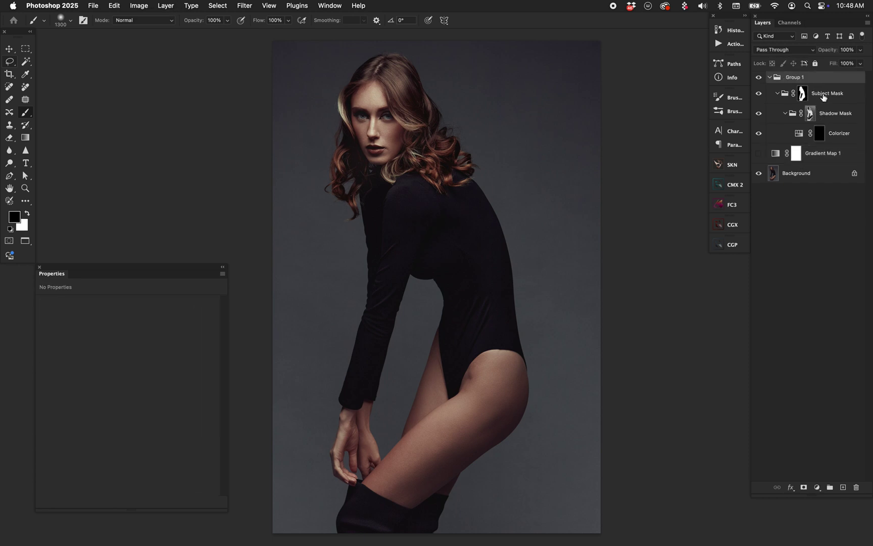
pyautogui.write('Even More Masking')
pyautogui.press('Return')
pyautogui.hotkey('ctrl', 'shift', 'm')
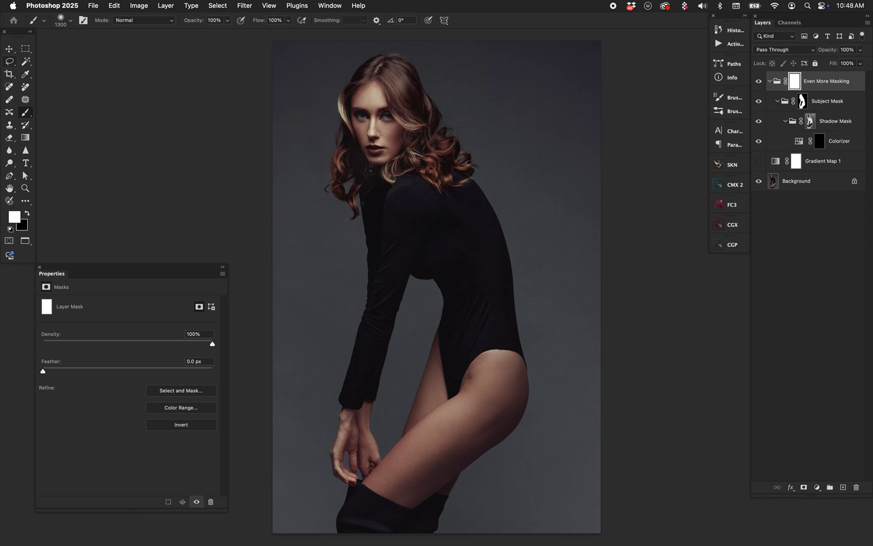
pyautogui.press('cmd+i')
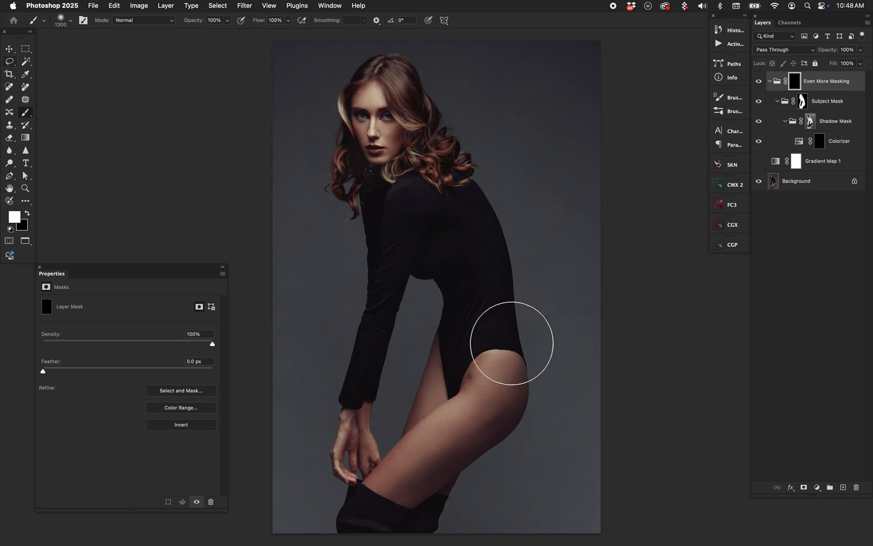
# Paint white over the head and upper body on the Even More Masking group's mask with a 2200 px brush
pyautogui.press(']')
pyautogui.press(']')
pyautogui.press(']')
pyautogui.press(']')
pyautogui.press(']')
pyautogui.press(']')
pyautogui.press(']')
pyautogui.press(']')
pyautogui.press(']')
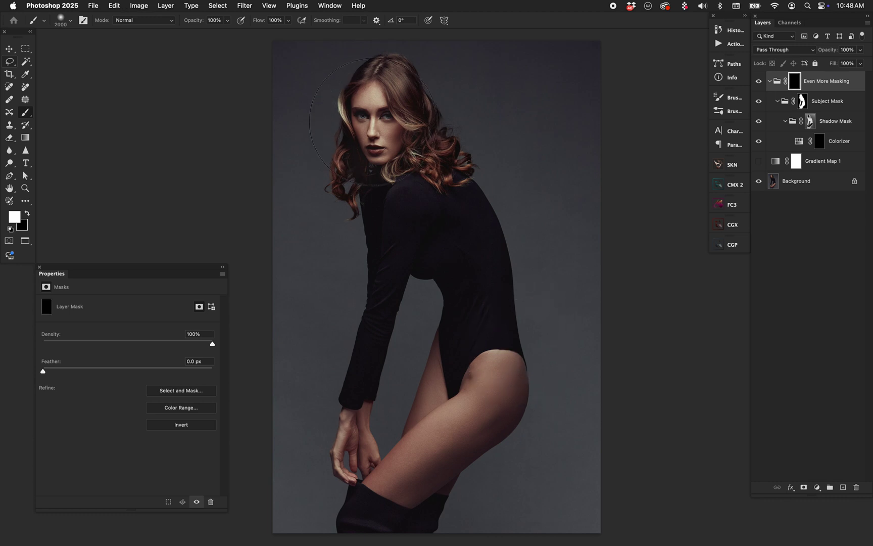
pyautogui.moveTo(394, 136)
pyautogui.mouseDown()
pyautogui.moveTo(386, 105)
pyautogui.moveTo(369, 111)
pyautogui.moveTo(401, 190)
pyautogui.moveTo(401, 112)
pyautogui.moveTo(370, 187)
pyautogui.moveTo(400, 224)
pyautogui.mouseUp()
# Paint white over the whole subject on the Colorizer mask
pyautogui.click(836, 141)
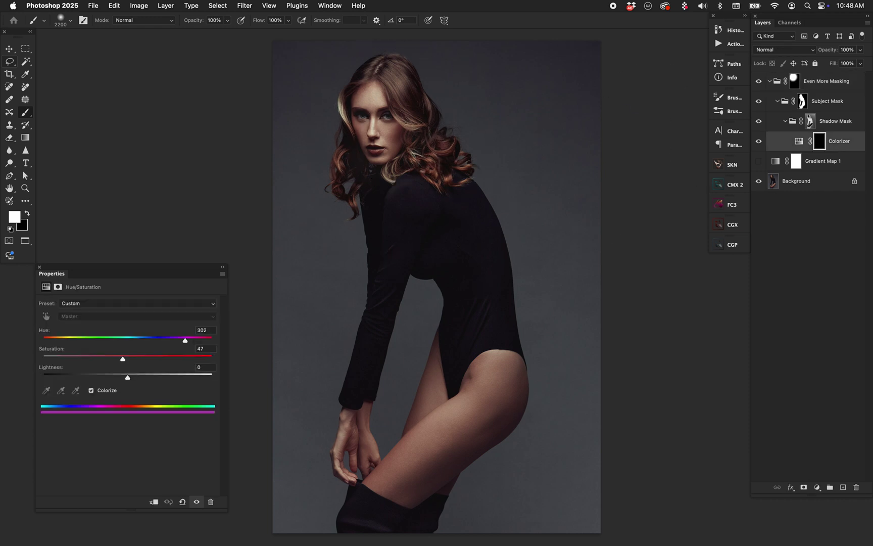
pyautogui.moveTo(384, 101)
pyautogui.mouseDown()
pyautogui.moveTo(439, 156)
pyautogui.moveTo(289, 157)
pyautogui.moveTo(334, 202)
pyautogui.moveTo(410, 207)
pyautogui.moveTo(486, 330)
pyautogui.moveTo(558, 313)
pyautogui.moveTo(455, 281)
pyautogui.moveTo(445, 253)
pyautogui.mouseUp()
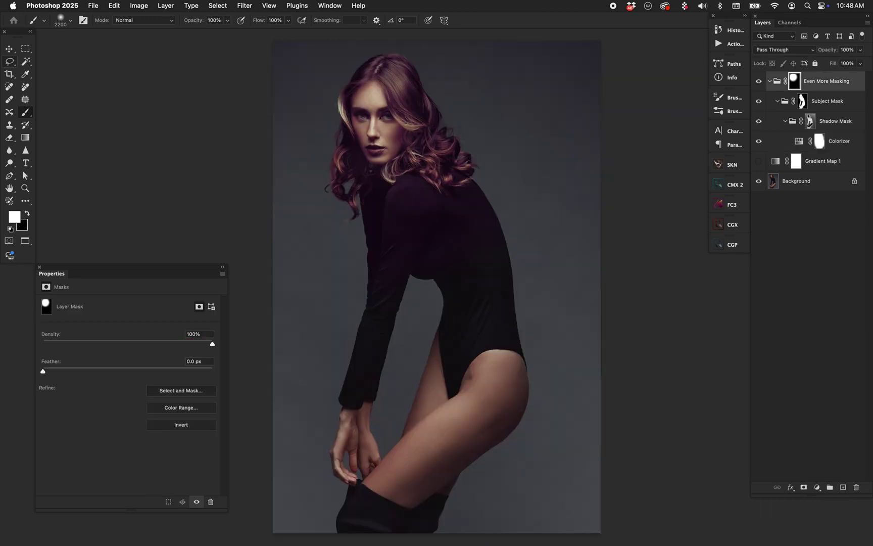
# Revert the document to its saved state with only the Background layer
pyautogui.press('v')
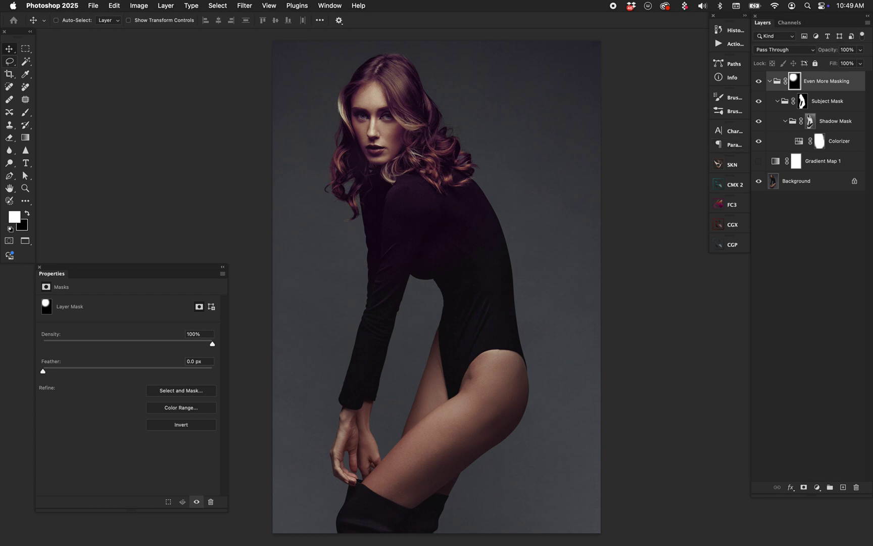
pyautogui.click(839, 141)
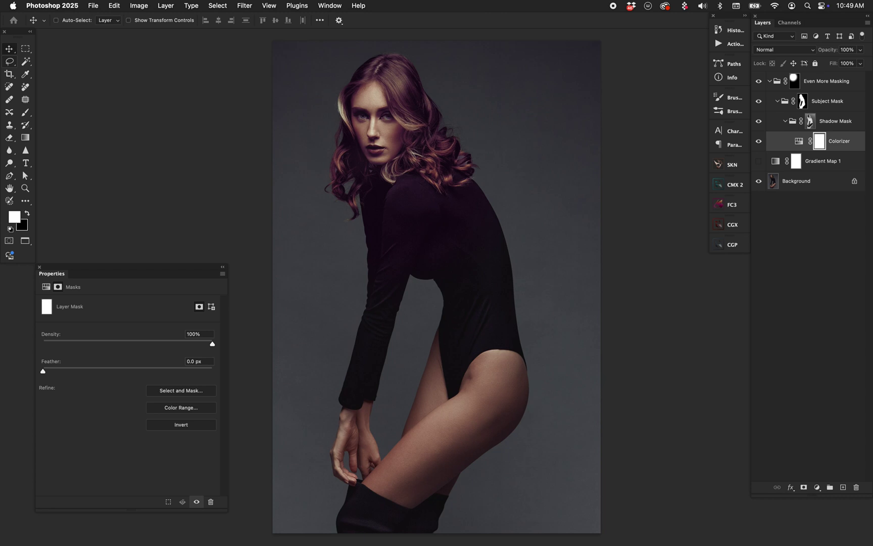
pyautogui.click(794, 80)
pyautogui.press('x')
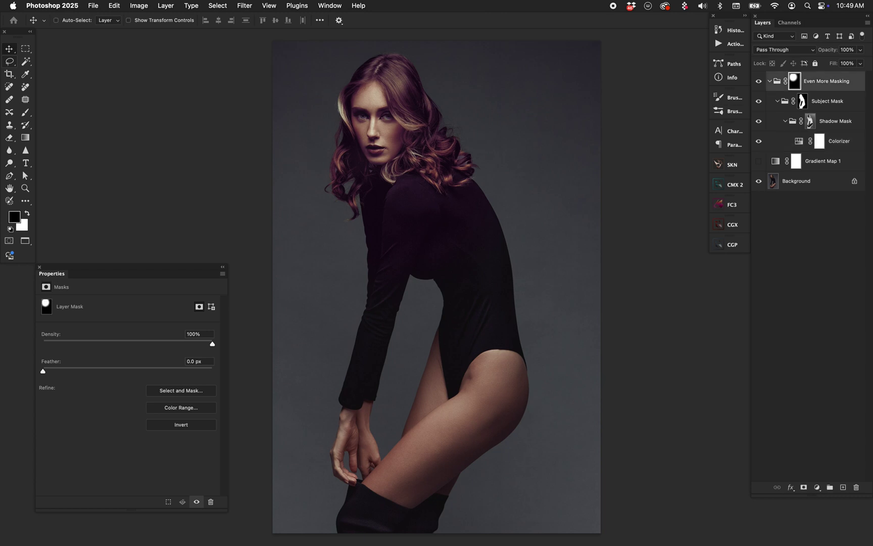
pyautogui.press('F12')
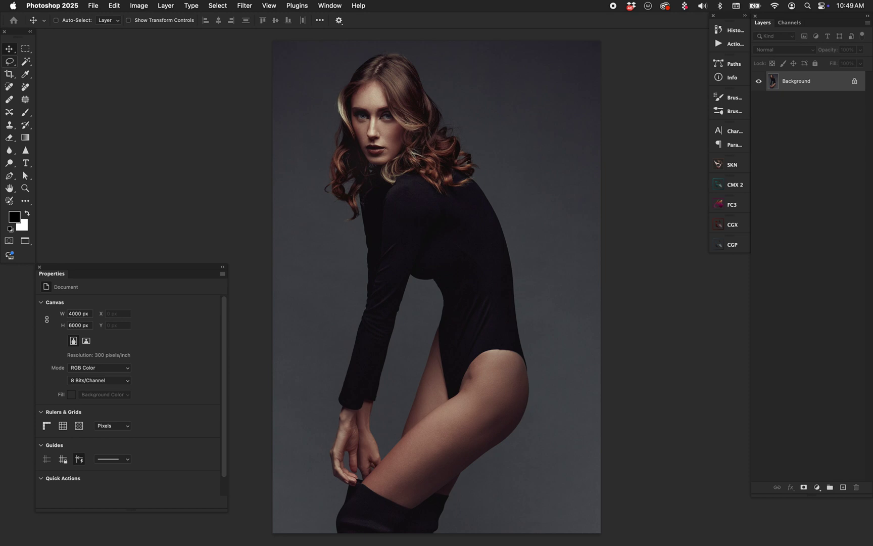
# Add a Levels adjustment layer in Luminosity mode with the white input level at 160, and invert its mask to black
pyautogui.click(817, 487)
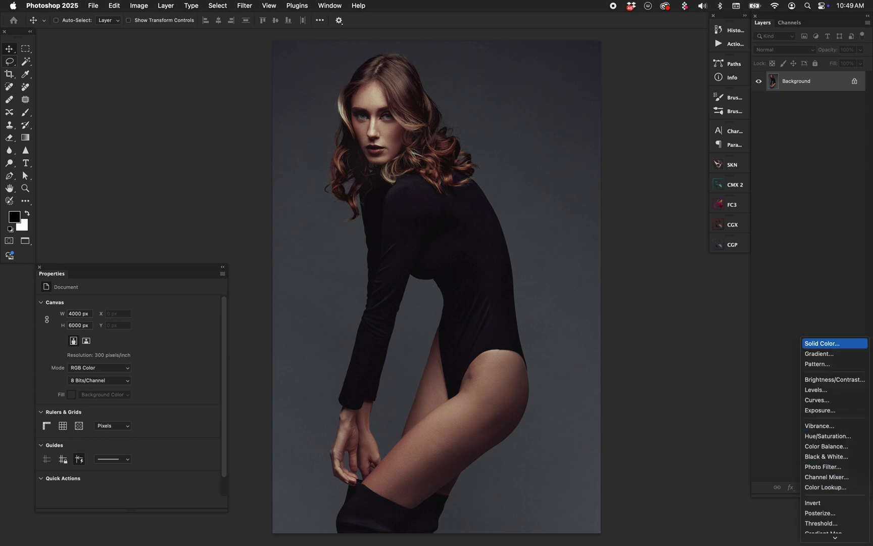
pyautogui.click(818, 389)
pyautogui.click(784, 50)
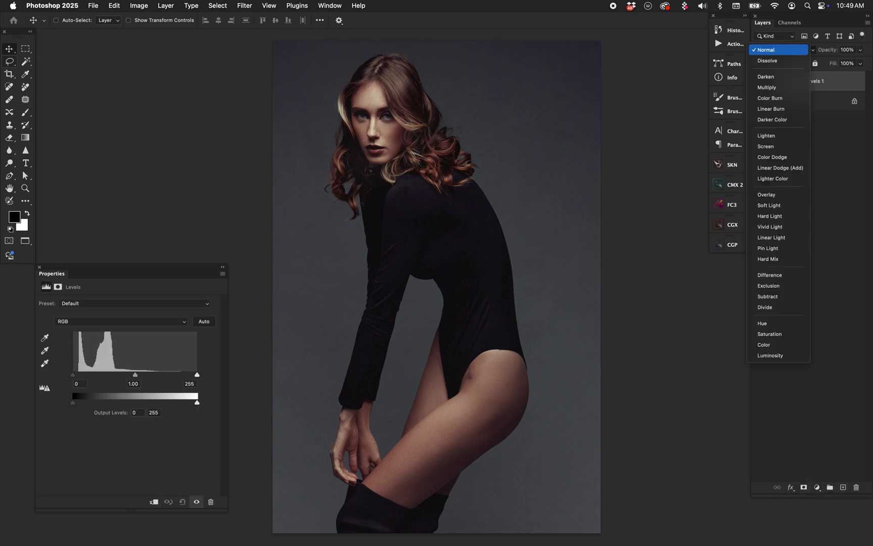
pyautogui.click(778, 356)
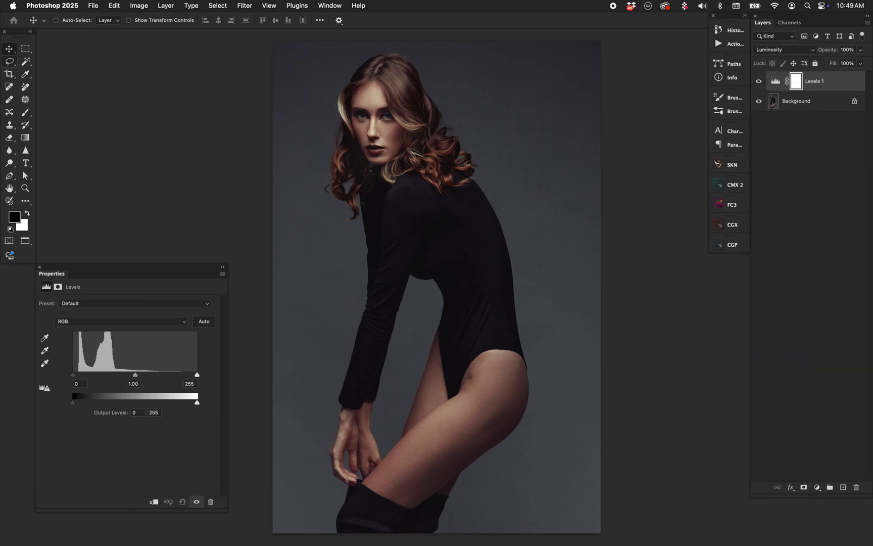
pyautogui.moveTo(197, 374); pyautogui.dragTo(151, 374)
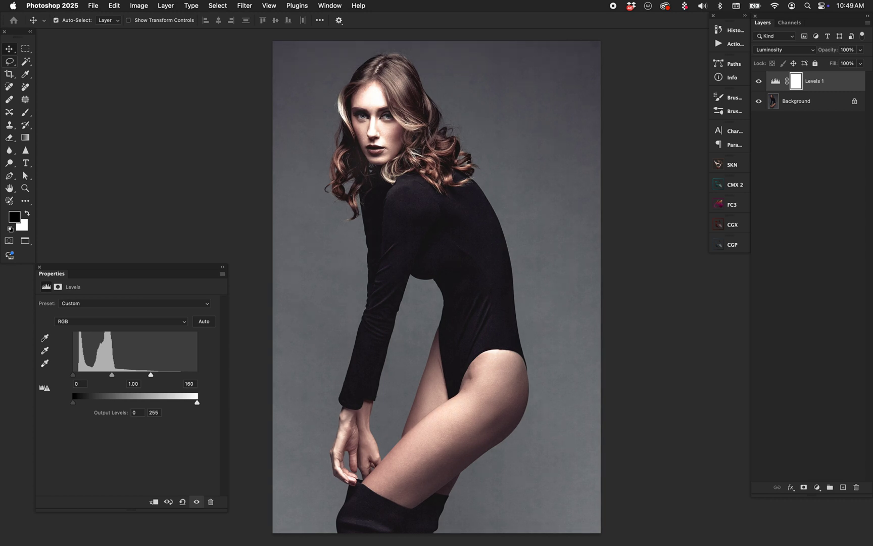
pyautogui.press('super+i')
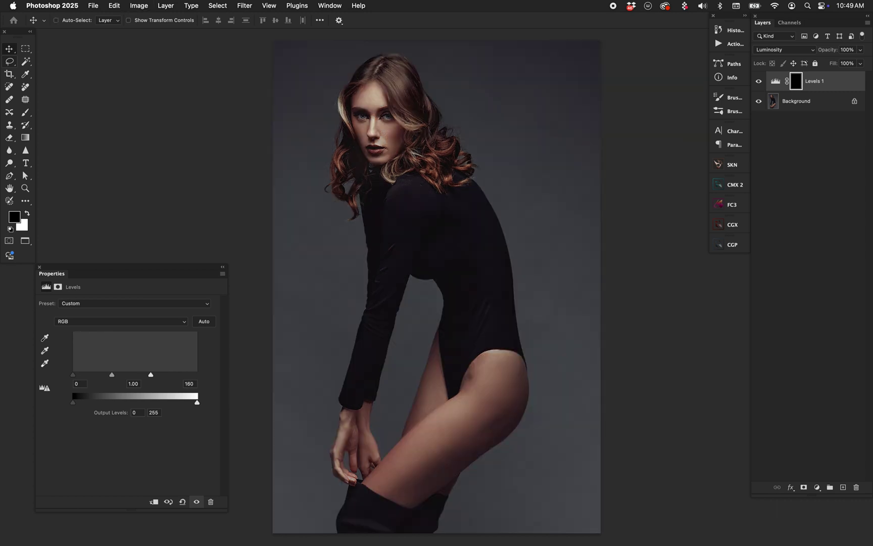
# Group the Levels layer and mask the group with a subject selection made from the Background layer
pyautogui.press('super+g')
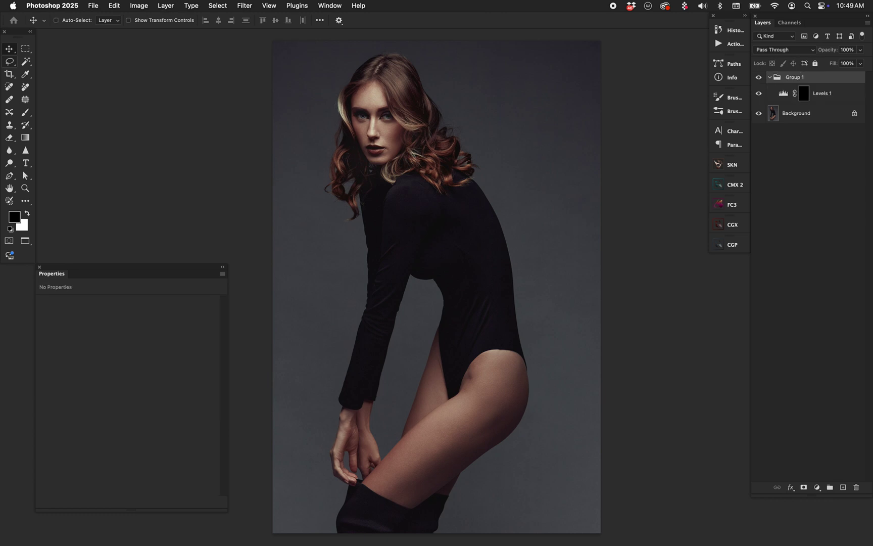
pyautogui.click(796, 113)
pyautogui.click(217, 5)
pyautogui.click(217, 118)
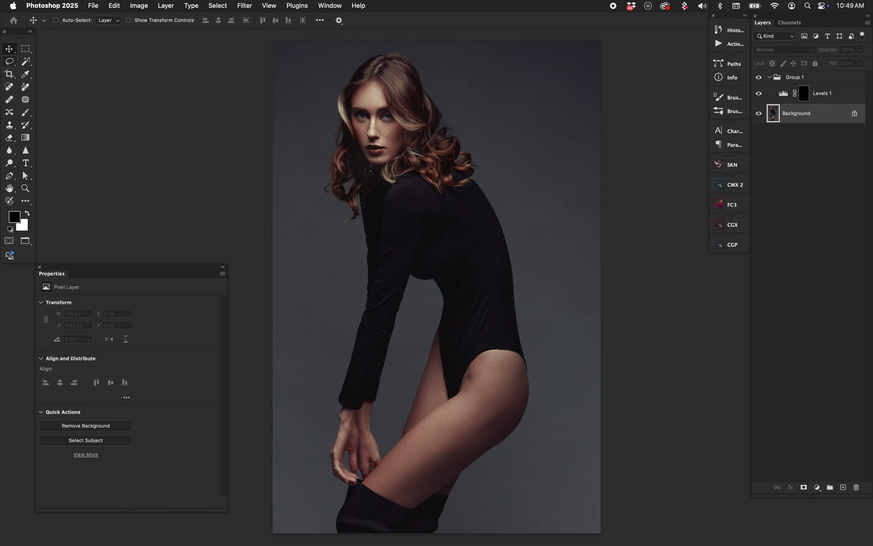
pyautogui.click(794, 76)
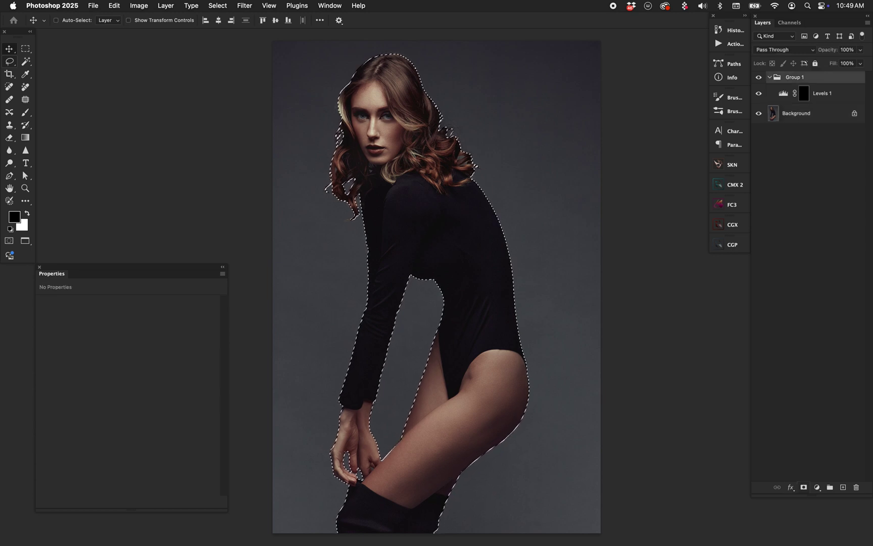
pyautogui.click(803, 487)
# Restrict the Levels layer with Blend If by splitting the Underlying Layer highlight slider to 0 / 255
pyautogui.click(822, 101)
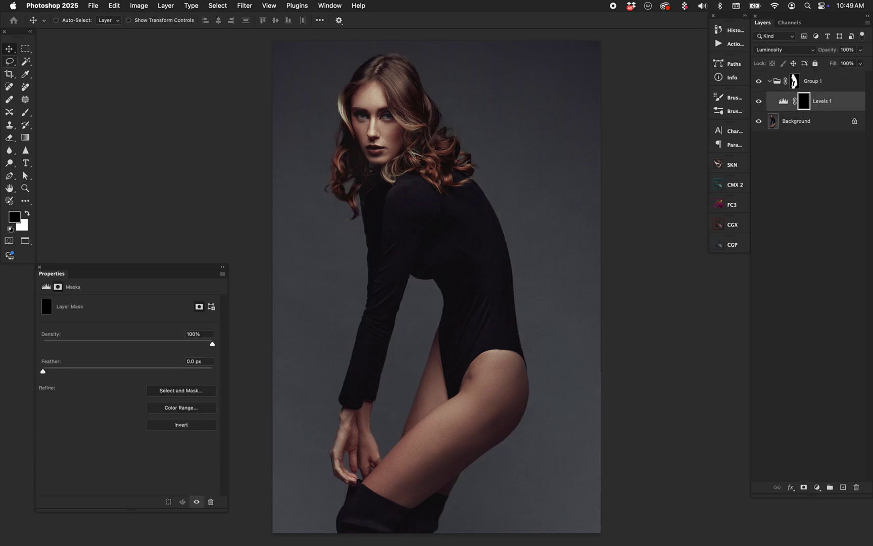
pyautogui.click(46, 286)
pyautogui.doubleClick(838, 101)
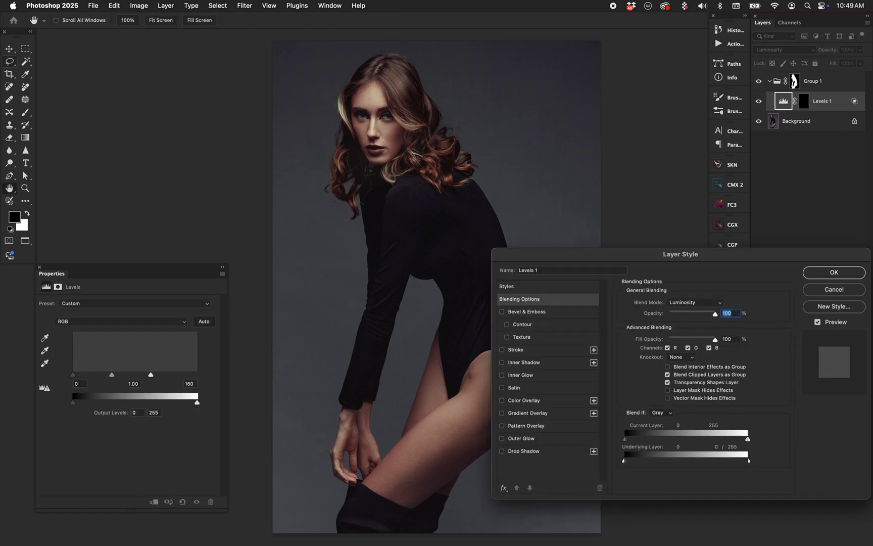
pyautogui.moveTo(728, 460); pyautogui.dragTo(717, 460)
pyautogui.press('Return')
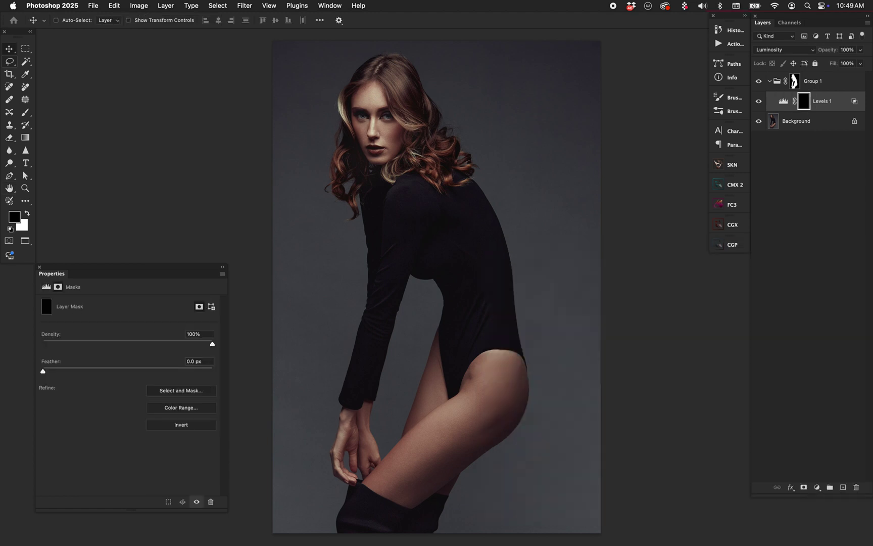
# Paint white over the face and hair on the Levels mask with a 1300 px brush, and undo the stroke
pyautogui.press('b')
pyautogui.press('x')
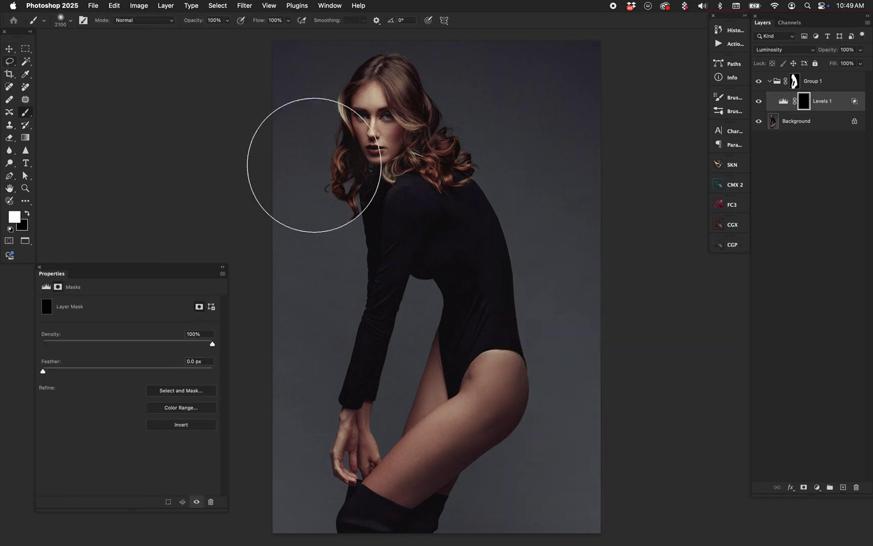
pyautogui.press('[')
pyautogui.press('[')
pyautogui.press('[')
pyautogui.press('[')
pyautogui.press('[')
pyautogui.press('[')
pyautogui.press('[')
pyautogui.press('[')
pyautogui.press('[')
pyautogui.moveTo(341, 114)
pyautogui.mouseDown()
pyautogui.moveTo(351, 185)
pyautogui.moveTo(429, 195)
pyautogui.mouseUp()
pyautogui.press('super+z')
pyautogui.scroll(-5, 534, 244)
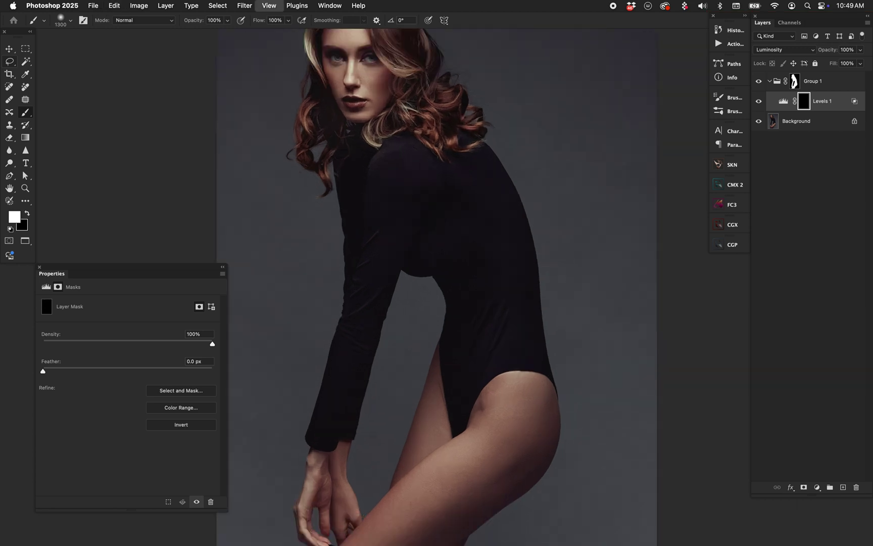
# Paint white over the face and hair on the Levels mask with a 400 px brush at 10% flow
pyautogui.scroll(5, 505, 283)
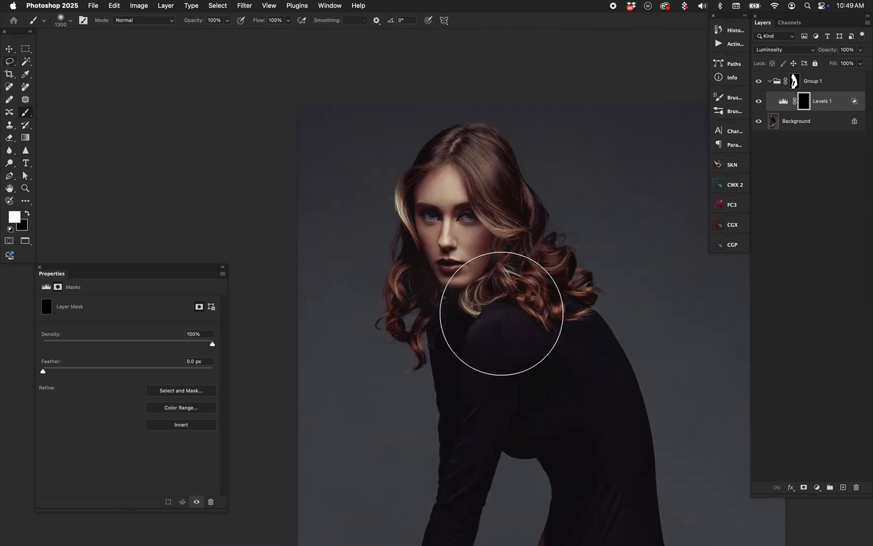
pyautogui.hotkey('shift', '1')
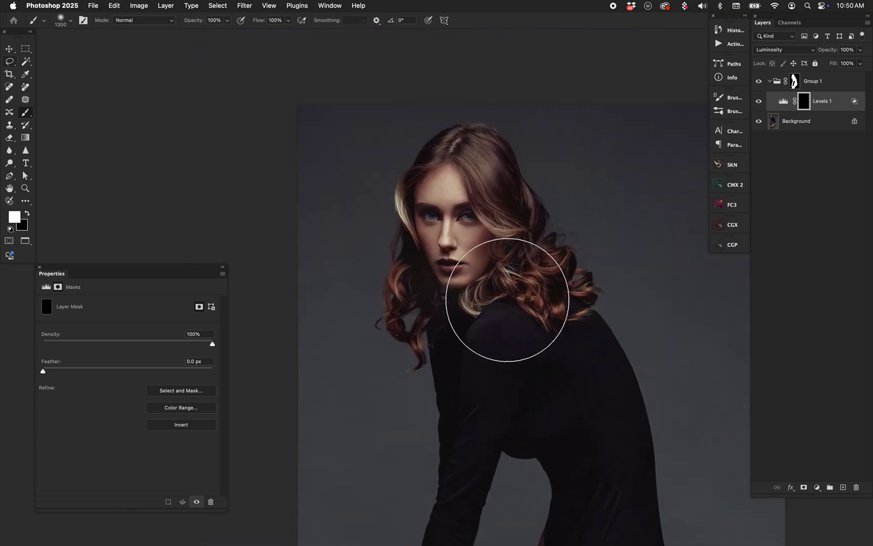
pyautogui.press('[')
pyautogui.press('[')
pyautogui.press('[')
pyautogui.press('[')
pyautogui.press('[')
pyautogui.press('[')
pyautogui.press('[')
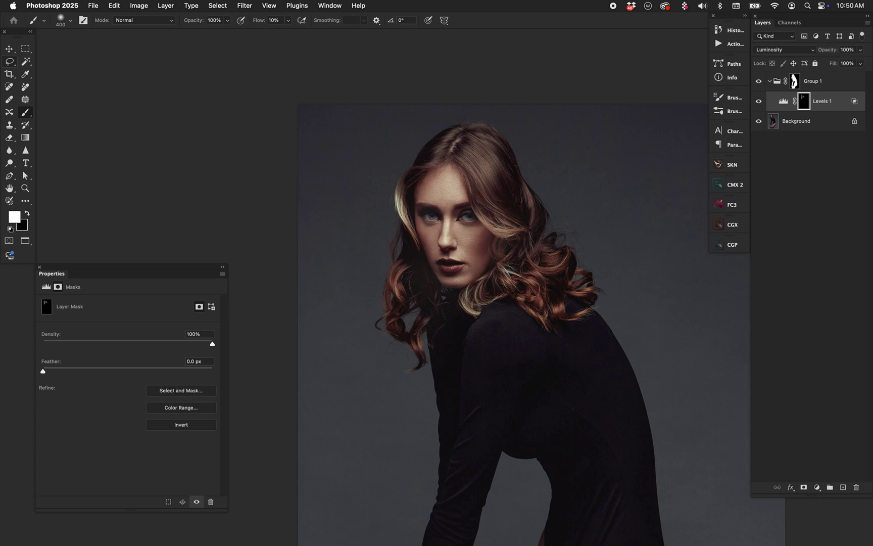
# Set the Levels layer's white input level to 134 and lower the split Underlying Layer highlight slider in Blend If
pyautogui.press('x')
pyautogui.press('super+2')
pyautogui.moveTo(150, 374)
pyautogui.mouseDown()
pyautogui.moveTo(128, 375)
pyautogui.moveTo(138, 375)
pyautogui.mouseUp()
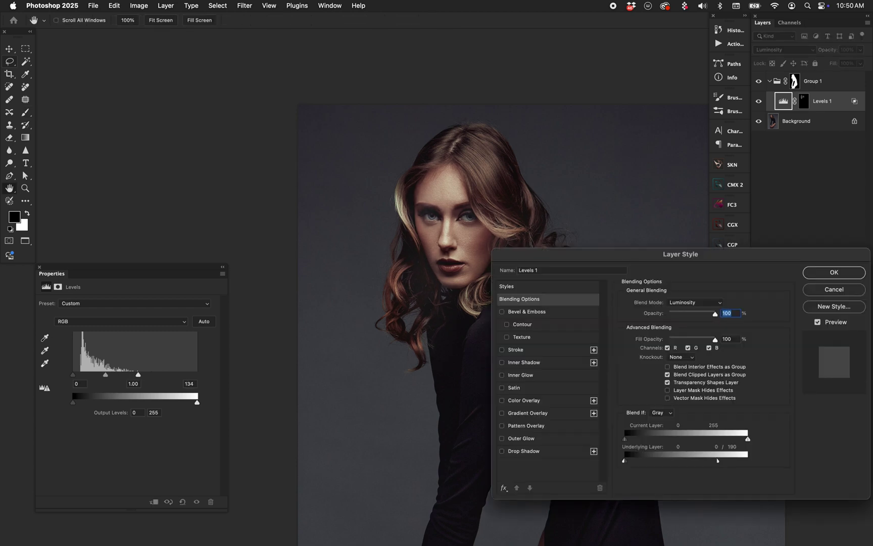
pyautogui.moveTo(718, 460); pyautogui.dragTo(701, 461)
pyautogui.press('Return')
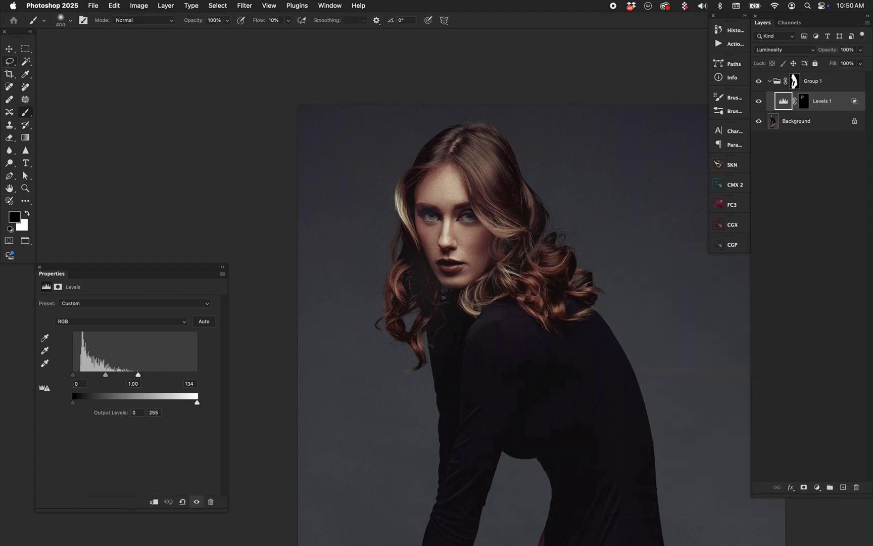
# Try painting white on a new layer inside the group with a 500 px brush at 10% flow, and undo it
pyautogui.press('v')
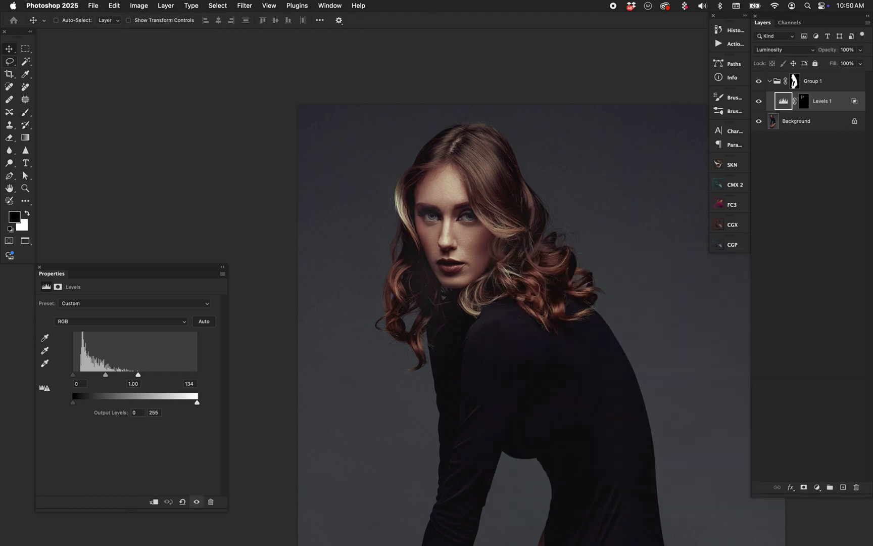
pyautogui.press('b')
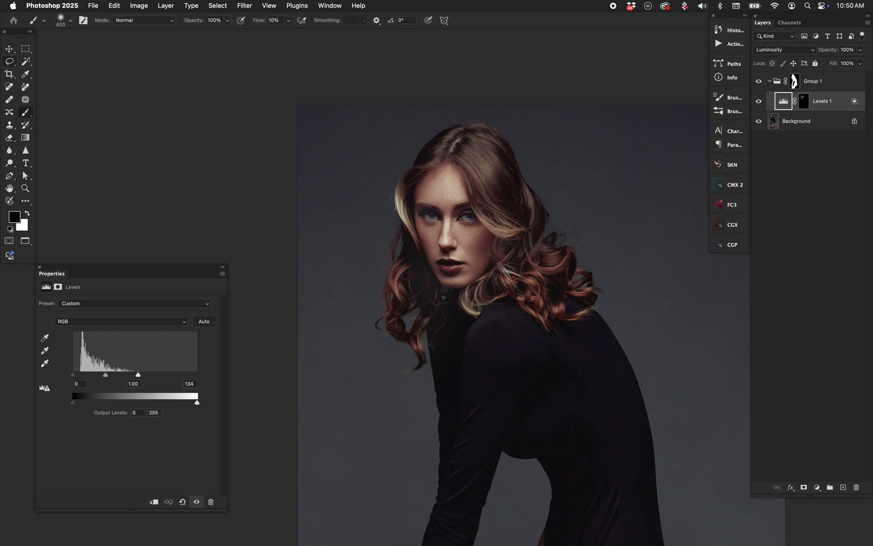
pyautogui.hotkey('shift', '0')
pyautogui.hotkey('shift', '1')
pyautogui.press('super+alt+shift+n')
pyautogui.press(']')
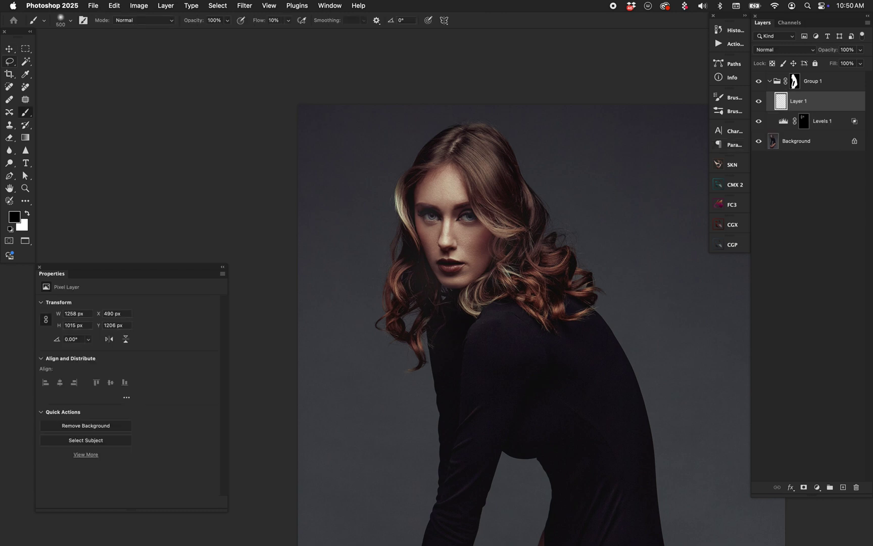
pyautogui.press('x')
pyautogui.press('super+z')
pyautogui.press('super+shift+z')
pyautogui.press('super+z')
pyautogui.press('super+z')
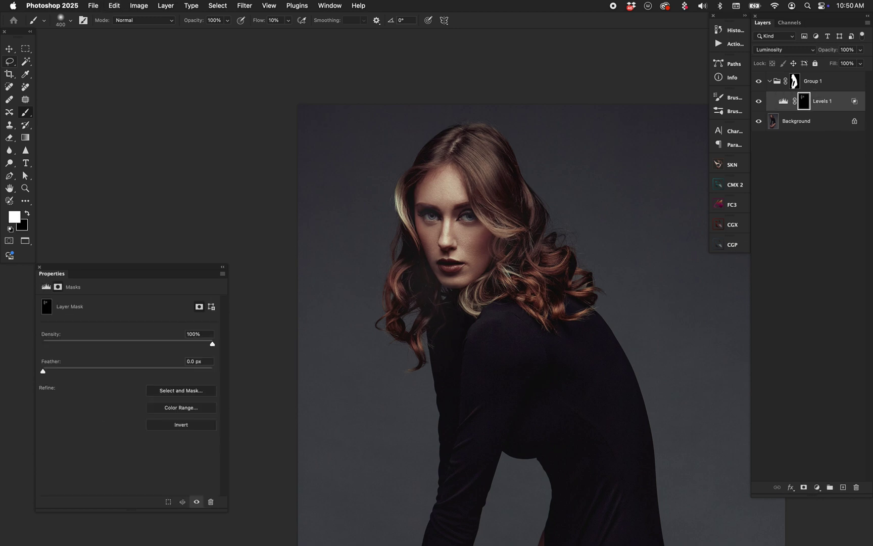
# Set the Levels layer's opacity to 60%, comparing the portrait with the layer hidden and shown
pyautogui.press('x')
pyautogui.press('x')
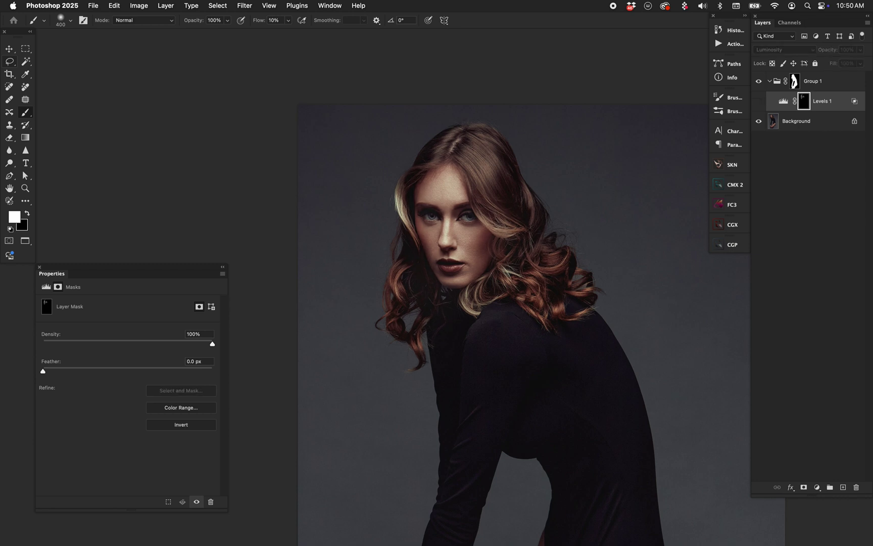
pyautogui.press('v')
pyautogui.press('7')
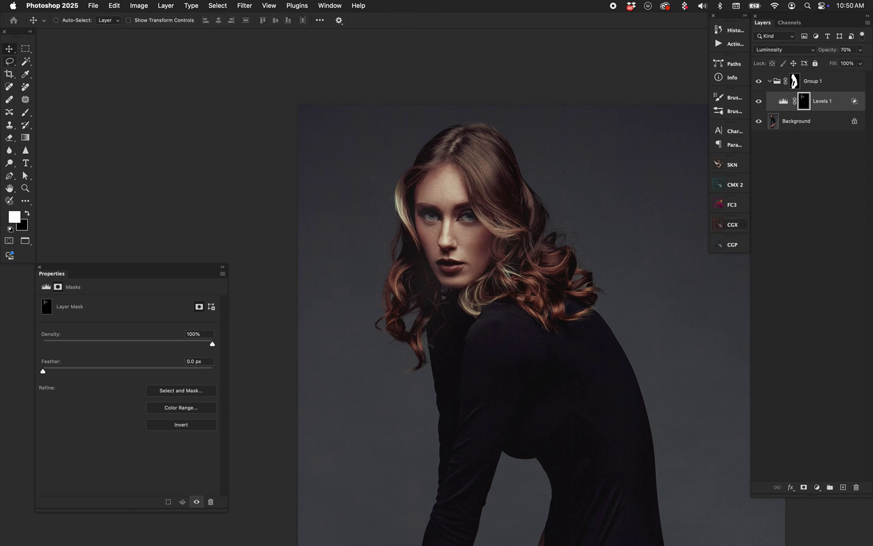
pyautogui.hotkey('shift', '-')
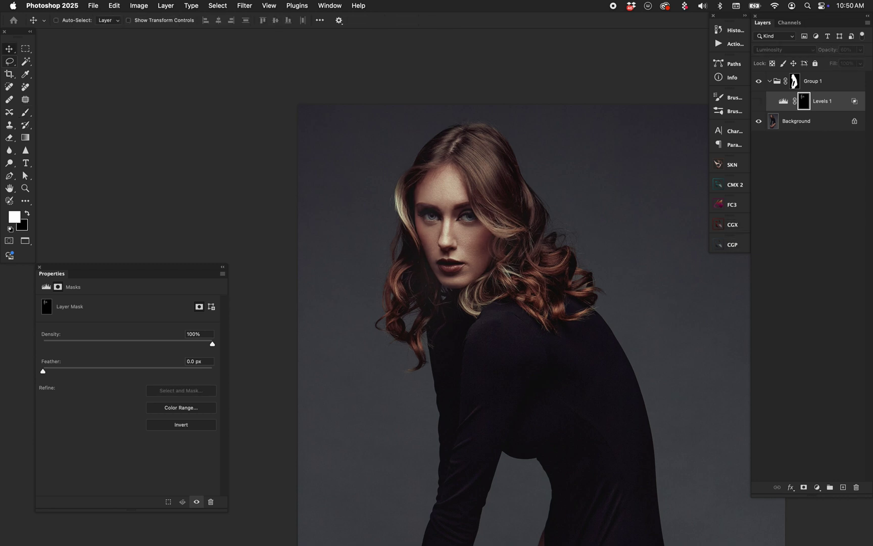
pyautogui.hotkey('shift', '+')
pyautogui.press('super+0')
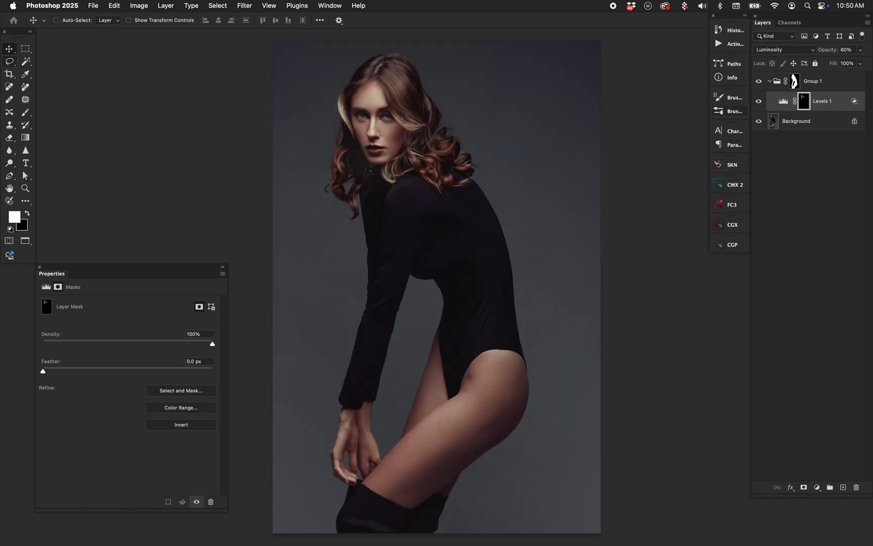